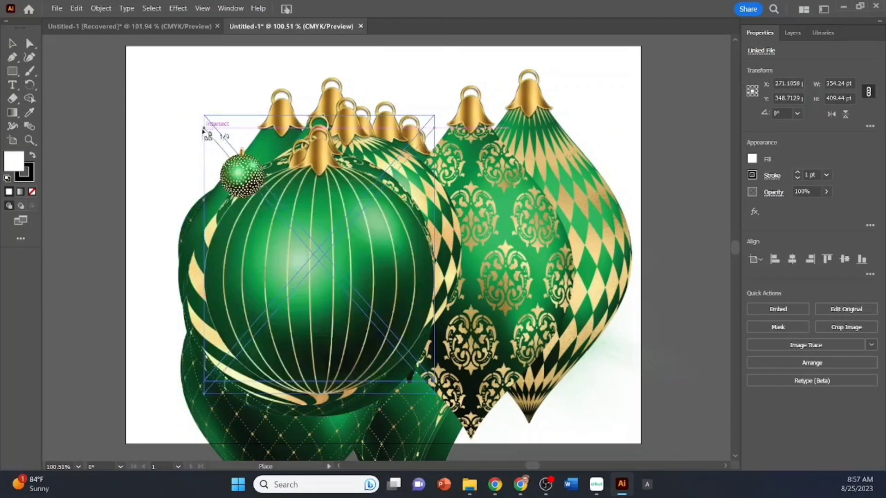
Step: Place the remaining loaded ornament images near the artboard's upper left, overlapping the ones already there
left_click(172, 133)
left_click(170, 134)
left_click(170, 135)
left_click(170, 130)
left_click(166, 120)
left_click(159, 140)
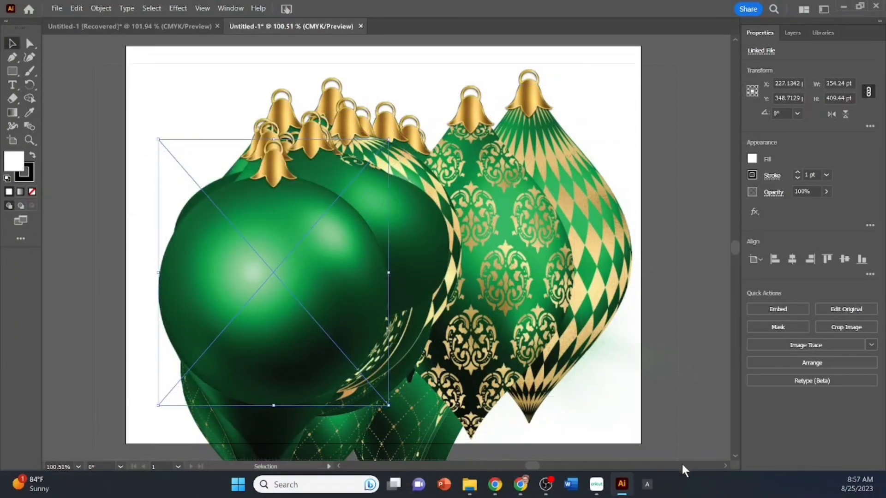
Step: Scale all ornament images down together to about 503 pt wide and move them to the artboard's right side
scroll(681, 464, "down", 1)
key("ctrl+a")
left_click_drag(325, 249, 597, 80)
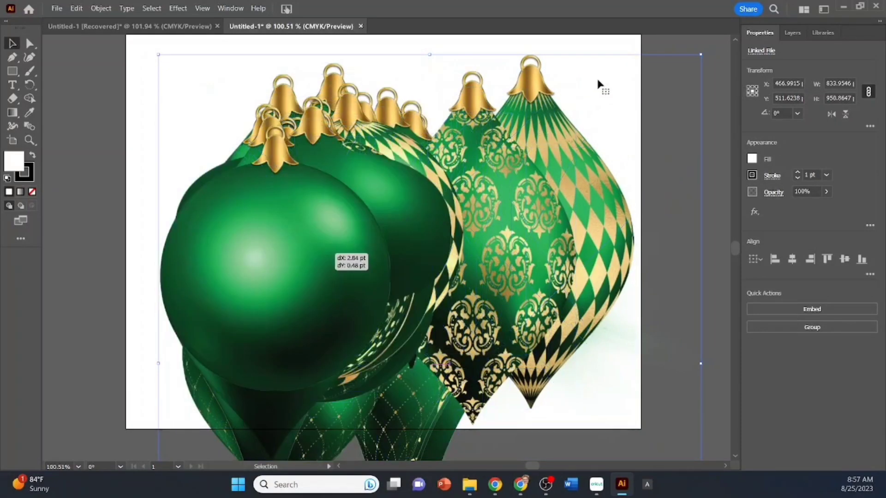
left_click_drag(696, 55, 704, 56)
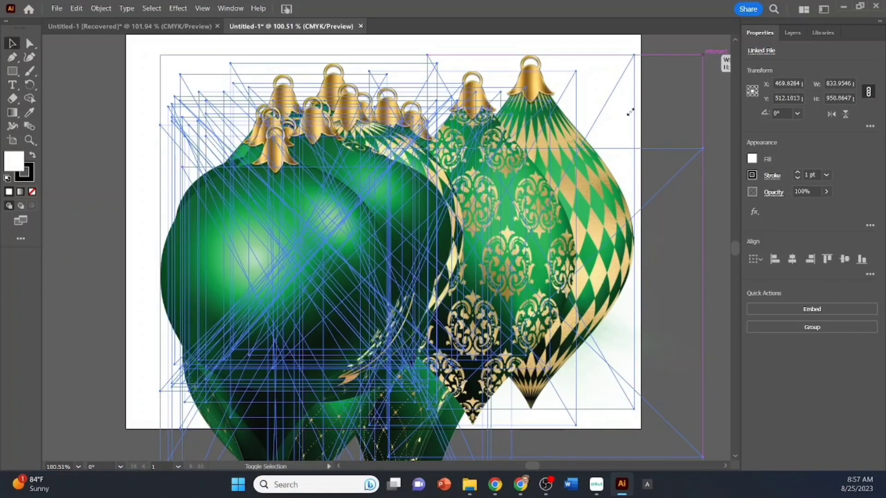
left_click_drag(630, 112, 484, 263)
left_click_drag(316, 379, 520, 237)
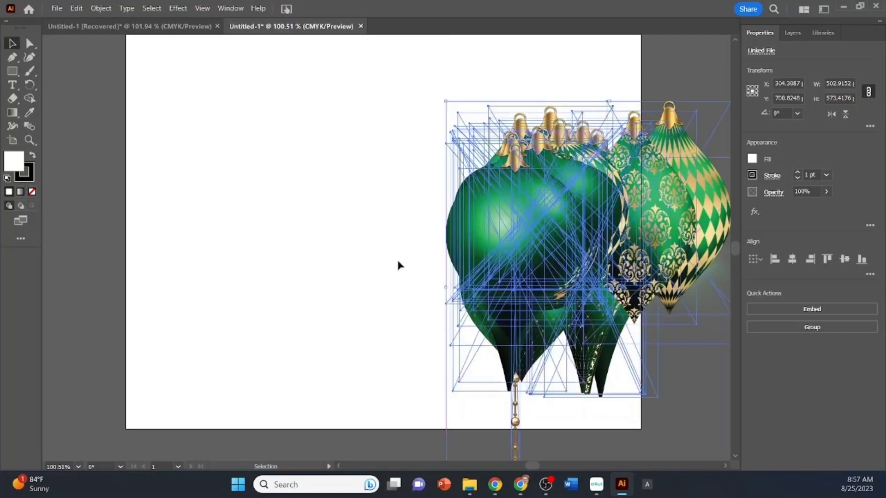
left_click(314, 223)
Step: Place the template file Wings_TSM_TM_24 Plump from the Khobbs Designs Templates folder into the document
left_click(56, 8)
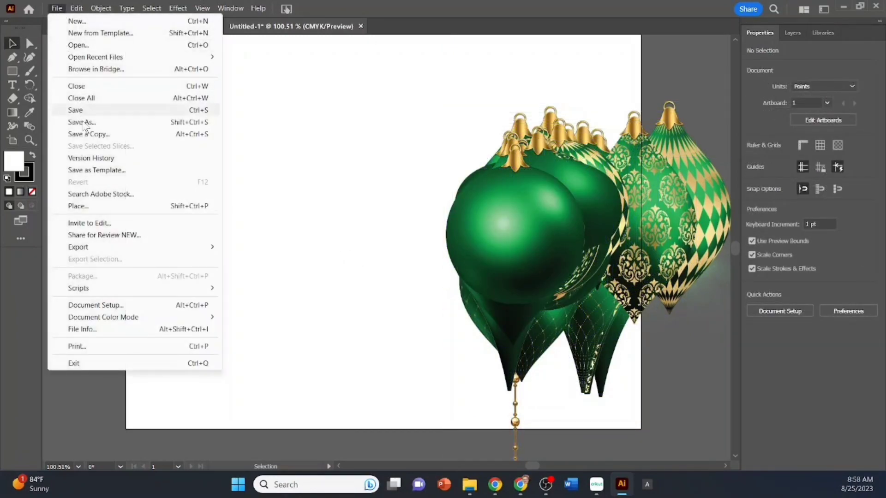
left_click(88, 206)
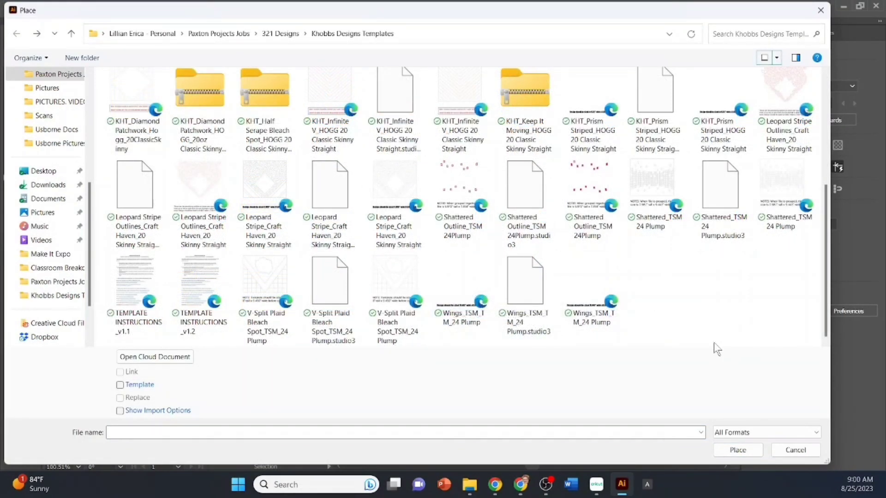
left_click(593, 282)
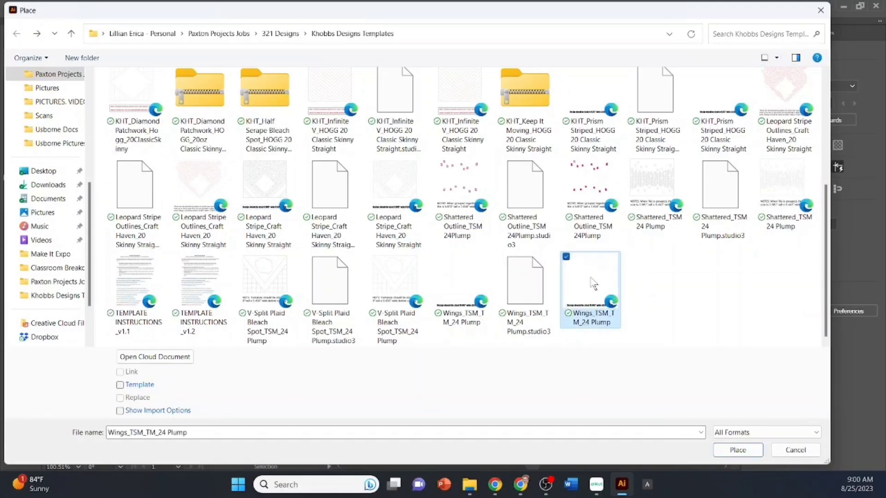
left_click(742, 453)
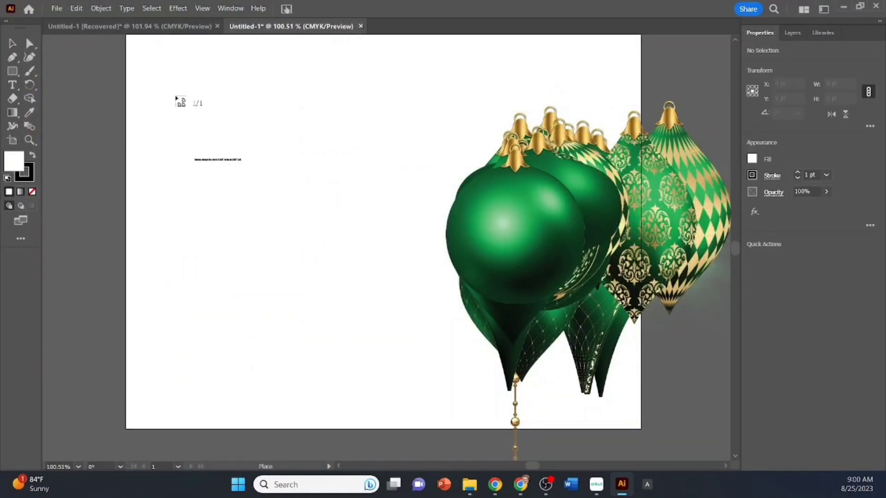
left_click(221, 106)
key("ctrl+z")
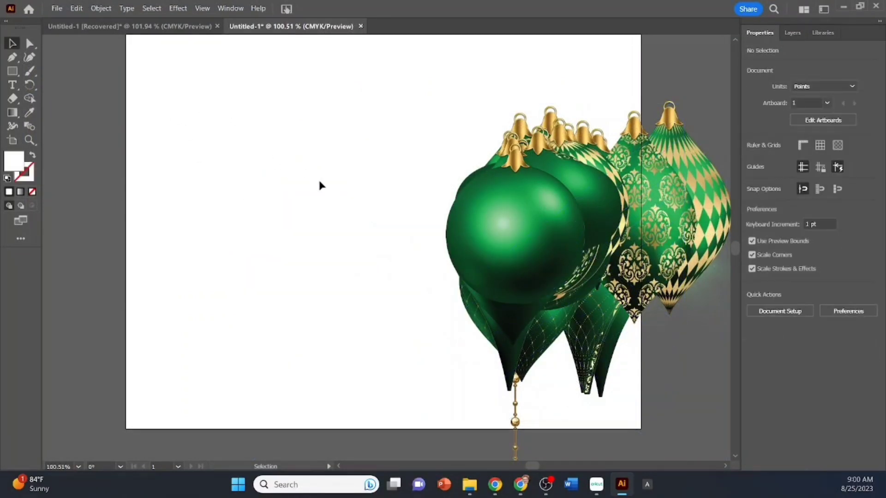
left_click(77, 8)
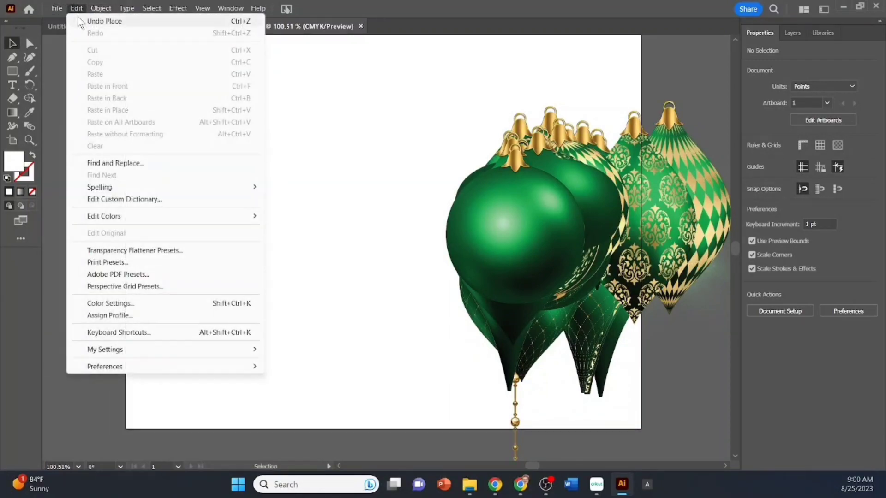
left_click(376, 268)
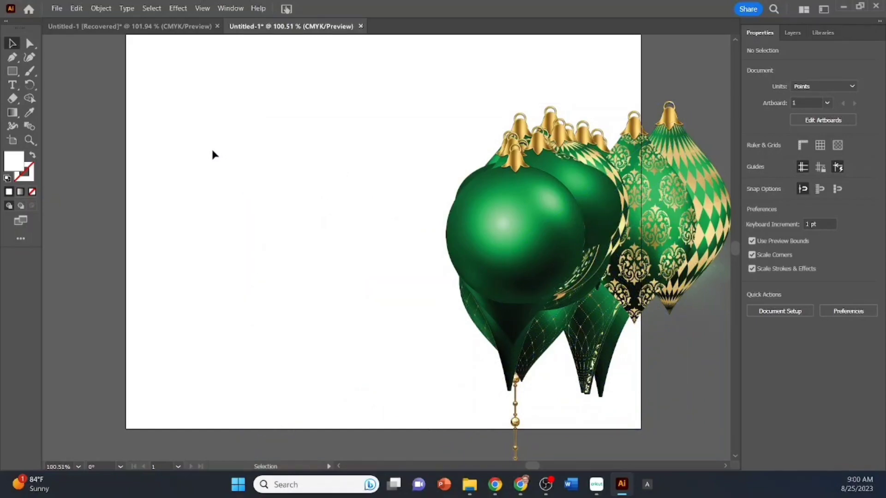
Step: Position the placed template group so its top edge lines up with the artboard's top edge
left_click_drag(179, 126, 133, 73)
left_click_drag(236, 174, 237, 175)
left_click_drag(379, 299, 289, 198)
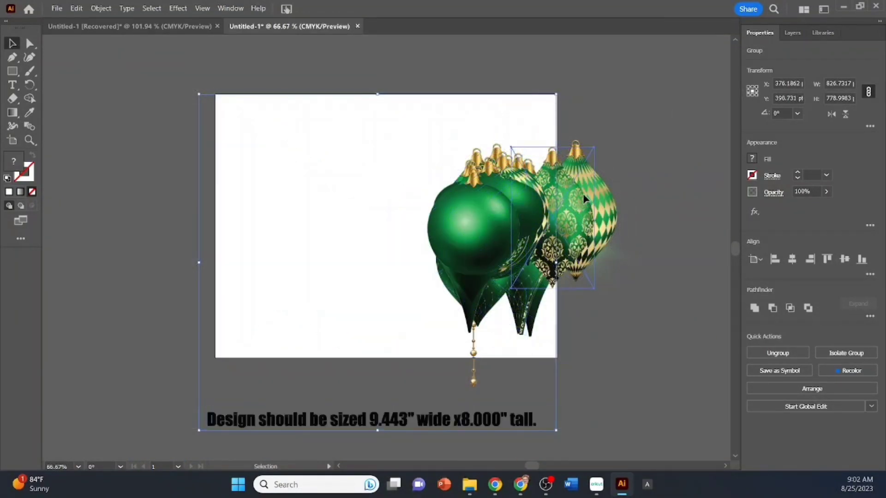
Step: Shrink the damask-patterned pointed ornament and position it near the artboard's top edge, left of centre
left_click_drag(583, 193, 664, 292)
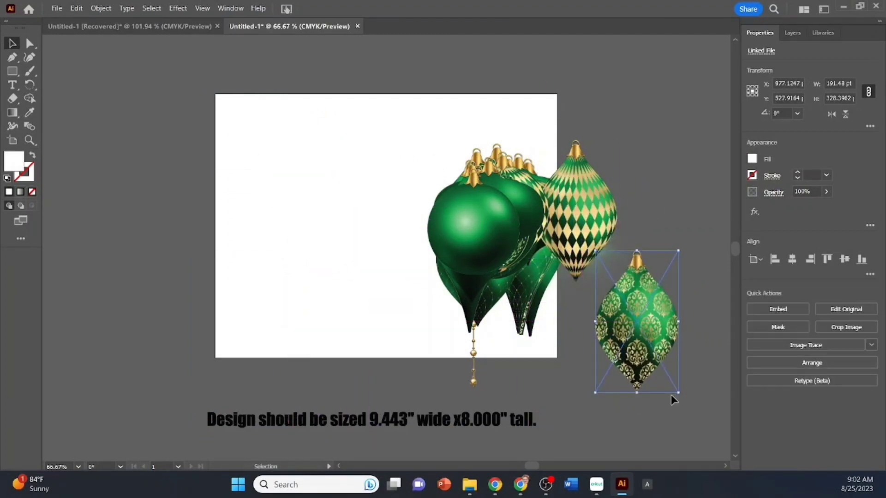
left_click_drag(680, 394, 630, 318)
left_click_drag(584, 280, 285, 144)
left_click(316, 216)
key("Delete")
left_click(356, 205)
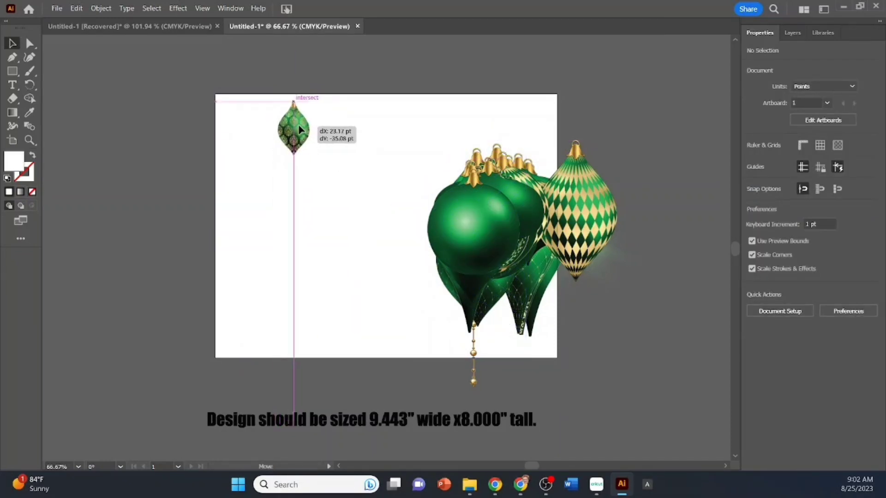
left_click_drag(300, 129, 301, 127)
left_click(363, 239)
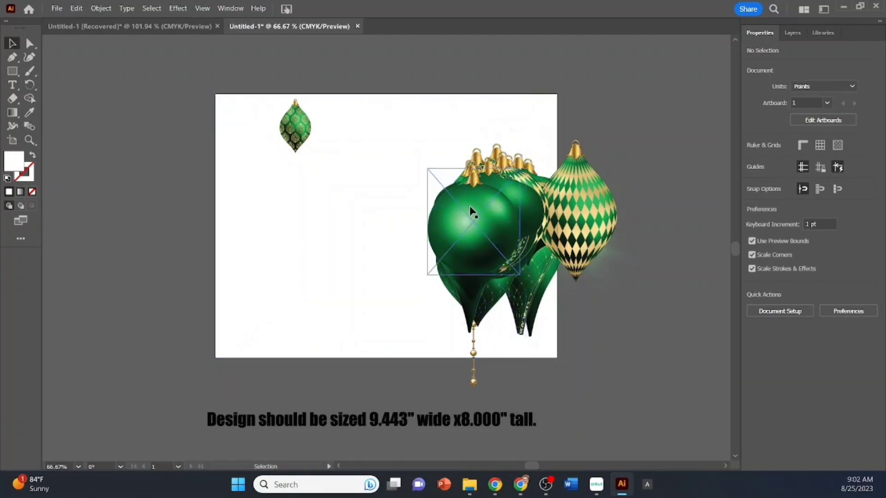
Step: Shrink the plain round ornament to about 90 pt wide and the pointed diamond-patterned one to about 76 pt, placing both near the artboard's top
left_click_drag(471, 211, 366, 152)
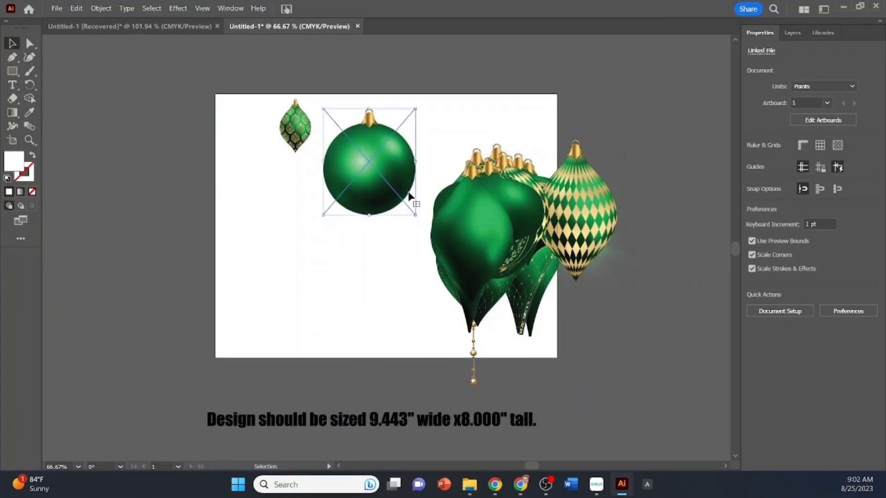
left_click_drag(415, 216, 340, 155)
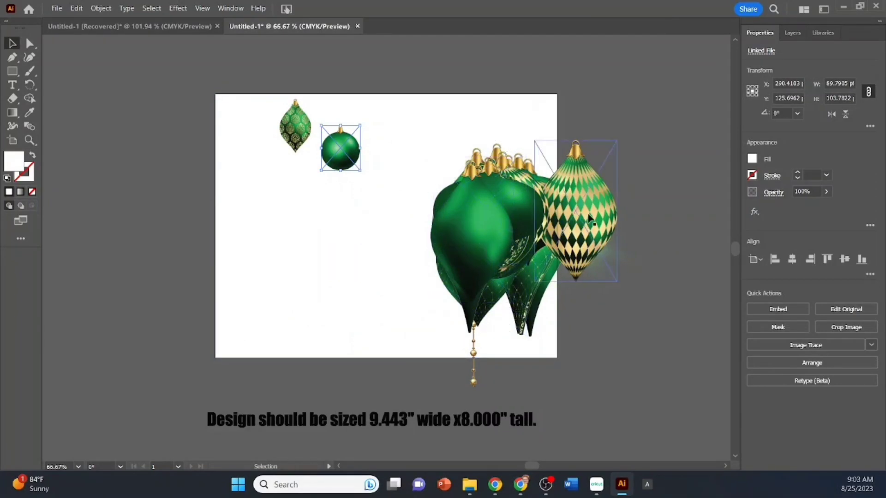
left_click_drag(588, 218, 402, 187)
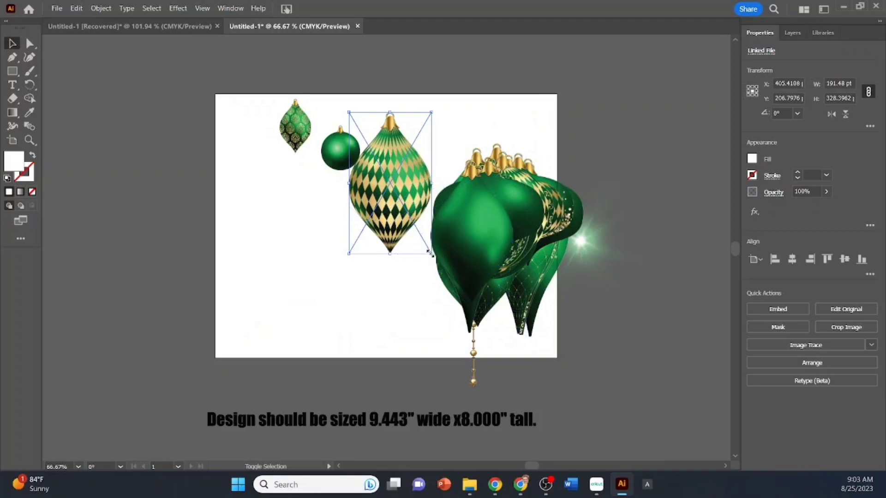
left_click_drag(429, 252, 382, 165)
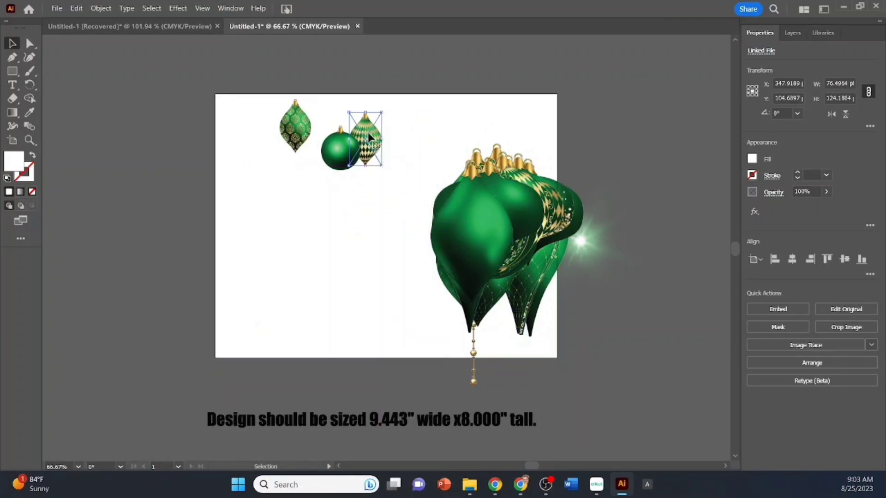
left_click_drag(378, 124, 426, 132)
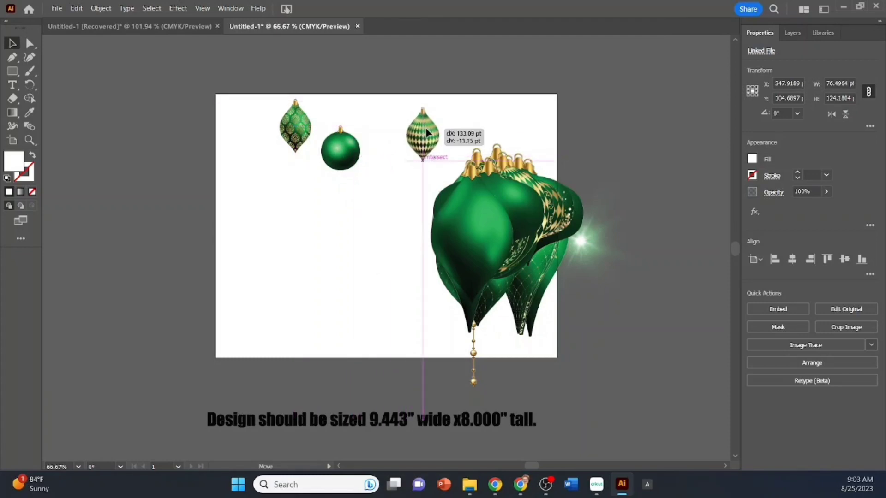
left_click(384, 223)
Step: Shrink the plain pointed ornament to about 73 pt wide between the top ornaments, and place a reduced squat plain ornament below the row
left_click_drag(488, 226, 413, 211)
left_click_drag(438, 287, 392, 208)
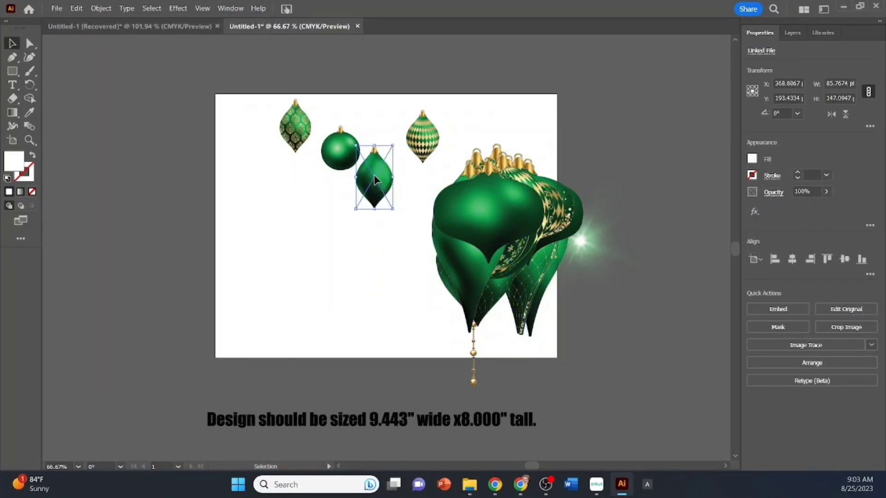
left_click_drag(374, 176, 384, 129)
left_click_drag(403, 162, 398, 153)
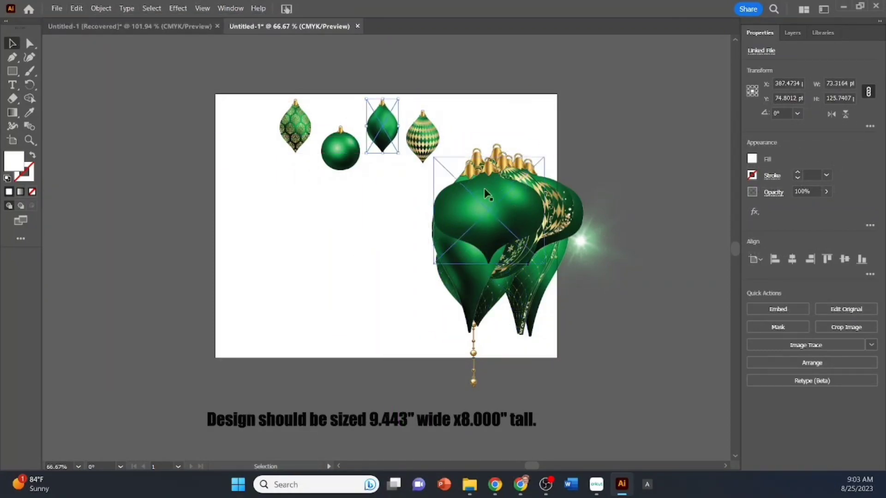
left_click_drag(485, 194, 342, 203)
left_click_drag(406, 276, 351, 217)
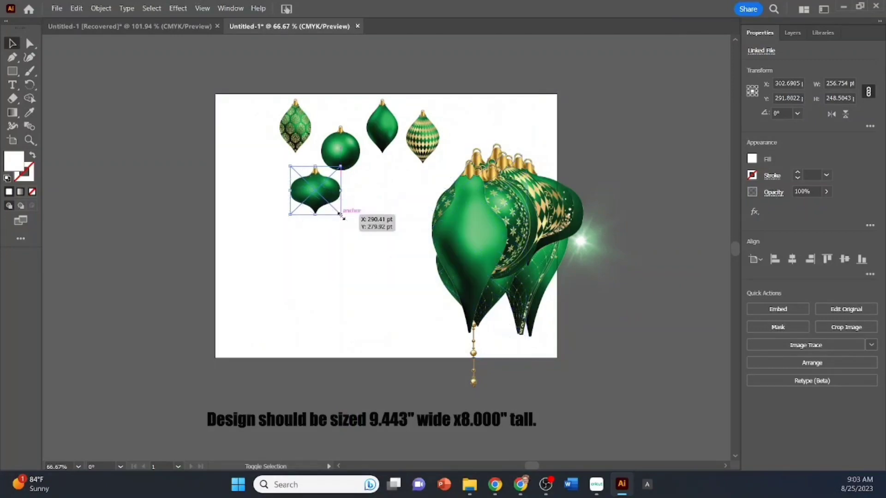
Step: Undo the last move of the template group and send the group to the back
left_click(353, 219)
left_click(76, 8)
left_click(99, 21)
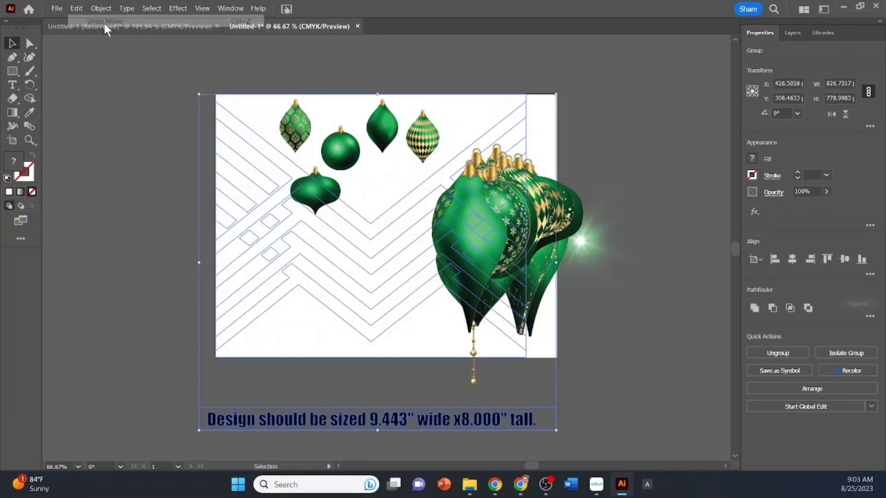
right_click(556, 375)
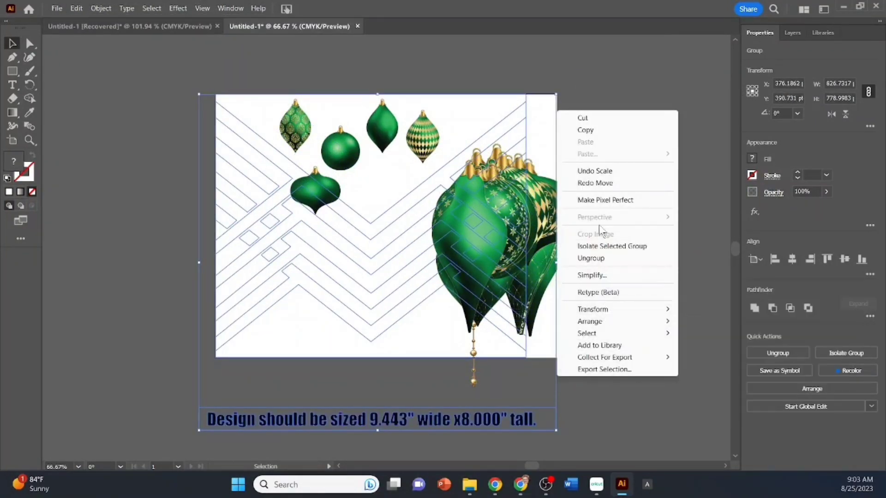
mouse_move(597, 322)
left_click(761, 359)
Step: Move the squat plain ornament toward the artboard's centre and set a shrunken long plain ornament right of the pointed diamond-patterned one
left_click_drag(324, 185, 370, 192)
left_click(373, 223)
left_click_drag(476, 222, 608, 228)
left_click_drag(639, 339, 468, 136)
Step: Shrink the snowflake-patterned and chevron balls into the top row beside the damask ornament, lowering the plain ball to make room
left_click_drag(480, 230, 620, 299)
left_click_drag(666, 347, 358, 169)
mouse_move(341, 149)
left_mouse_down()
mouse_move(364, 153)
mouse_move(328, 126)
mouse_move(343, 161)
left_mouse_up()
left_click_drag(486, 223, 654, 268)
left_click_drag(688, 314, 268, 130)
Step: Pull the star-patterned ball off the stack, shrink it and place it in the upper right of the artboard
left_click_drag(480, 224, 653, 269)
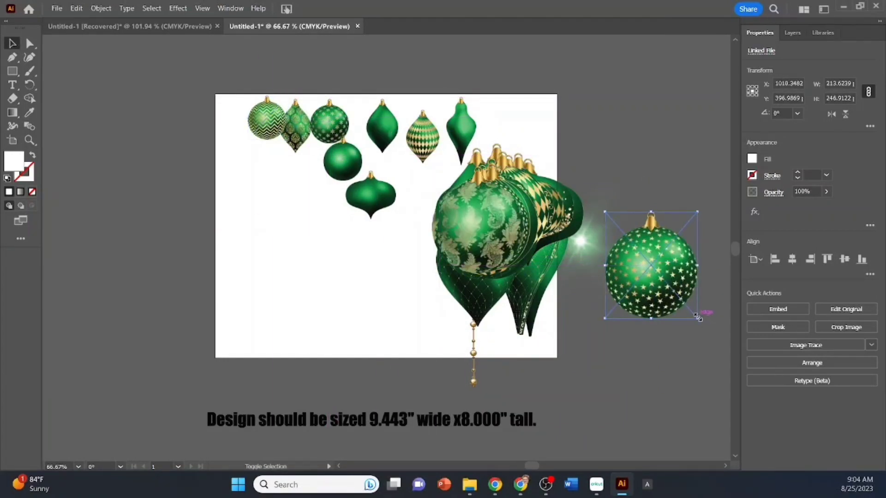
left_click_drag(697, 319, 643, 255)
left_click_drag(625, 236, 497, 123)
Step: Shrink the paisley ball and the next ball from the stack into the top row, and move one small patterned ball beside the plain ball
left_click_drag(482, 224, 623, 265)
left_click_drag(671, 313, 525, 139)
left_click_drag(482, 223, 619, 251)
left_click_drag(667, 299, 525, 131)
left_click_drag(520, 152, 400, 168)
Step: Tuck the vertically lined ball, about 85 pt wide, behind the dotted ball and the shrunken diagonally striped ball behind the plain ball
left_click_drag(478, 226, 599, 267)
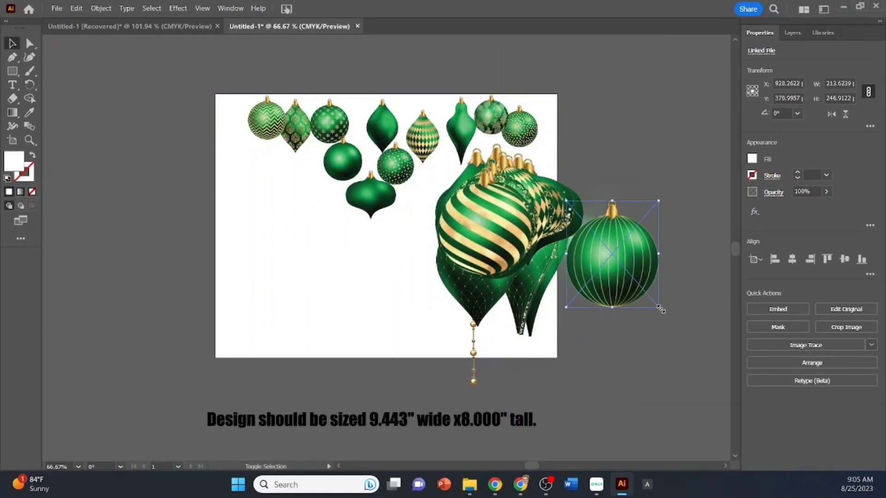
left_click_drag(660, 307, 404, 169)
left_click_drag(428, 198, 425, 191)
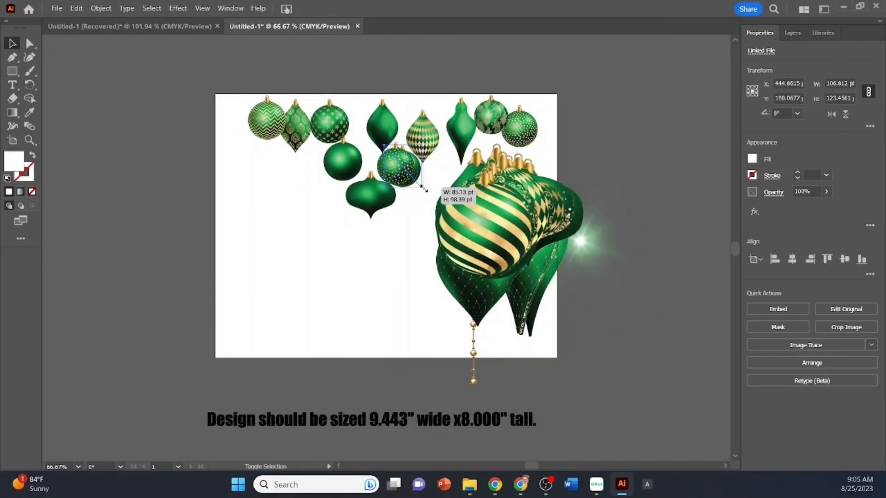
left_click_drag(481, 230, 363, 197)
left_click_drag(412, 243, 354, 178)
Step: Shrink the next ball from the stack and tuck it behind the small dotted ball beside the squat ornament
left_click_drag(507, 226, 413, 244)
left_click_drag(436, 285, 384, 237)
left_click_drag(367, 215, 422, 199)
Step: Shrink the gold-glitter ball and position it directly below the damask-patterned pointed ornament
left_click_drag(514, 240, 381, 256)
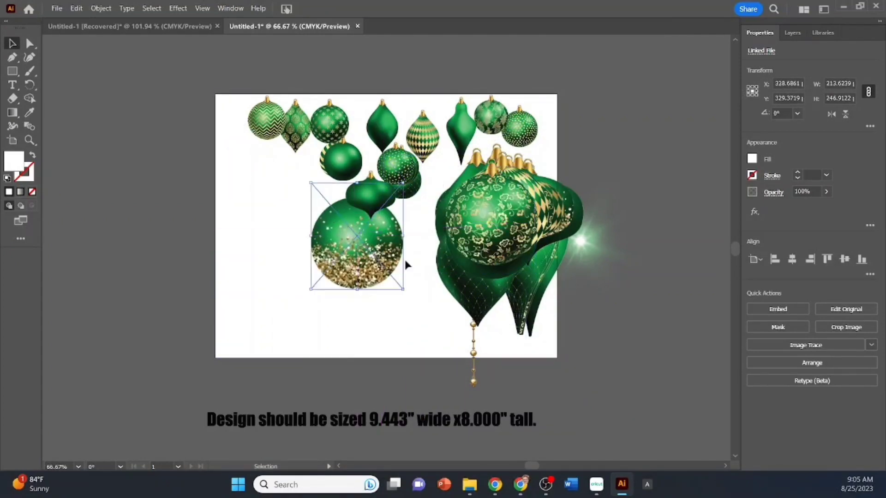
left_click_drag(403, 290, 352, 224)
left_click(77, 9)
left_click(84, 22)
left_click_drag(403, 290, 356, 227)
left_click_drag(327, 209, 295, 168)
Step: Shrink the gold floral ball into the artboard's upper-right corner and the diamond-patterned ball to about 107 pt wide below the glitter ball
left_click_drag(482, 229, 644, 286)
left_click_drag(701, 318, 543, 118)
left_click_drag(525, 217, 651, 222)
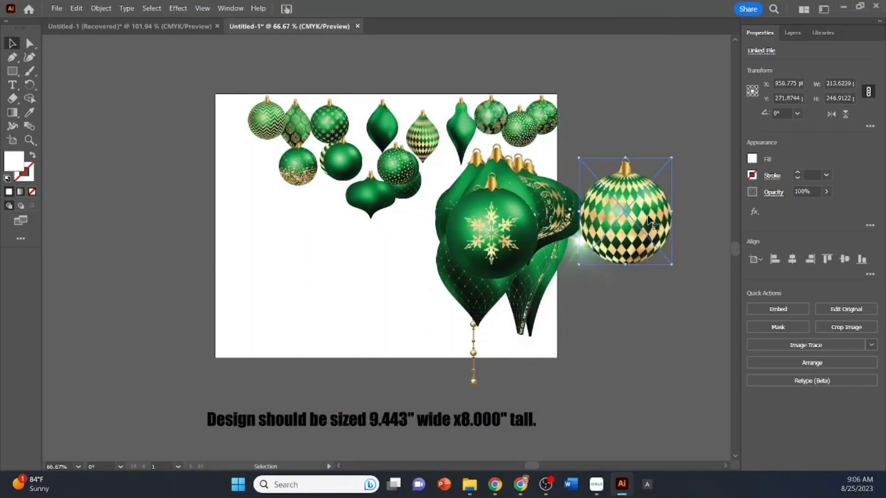
left_click_drag(671, 264, 332, 216)
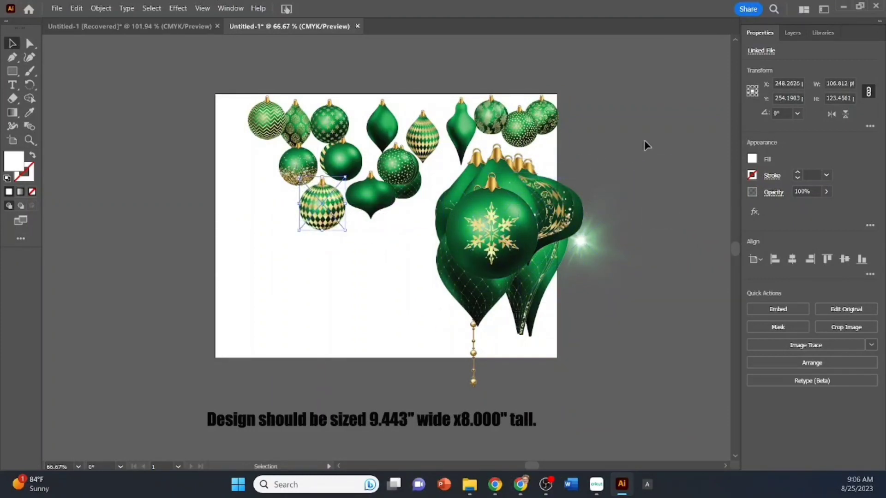
key("ctrl+a")
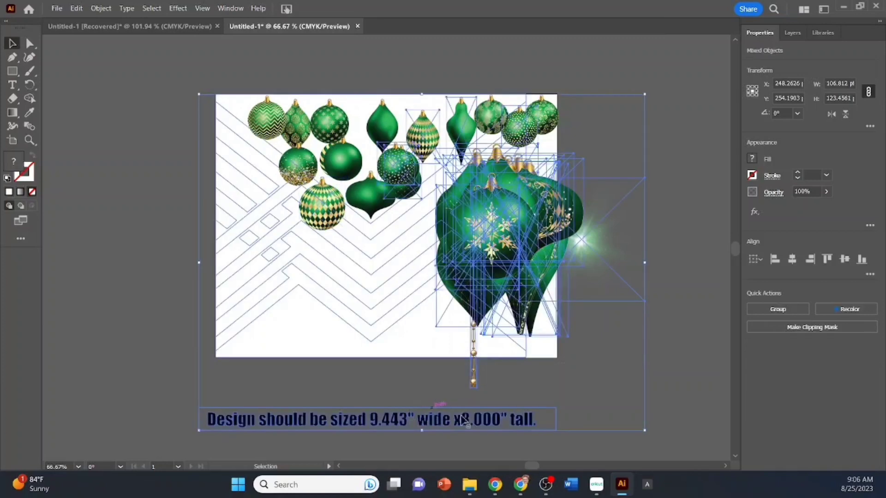
left_click(708, 228)
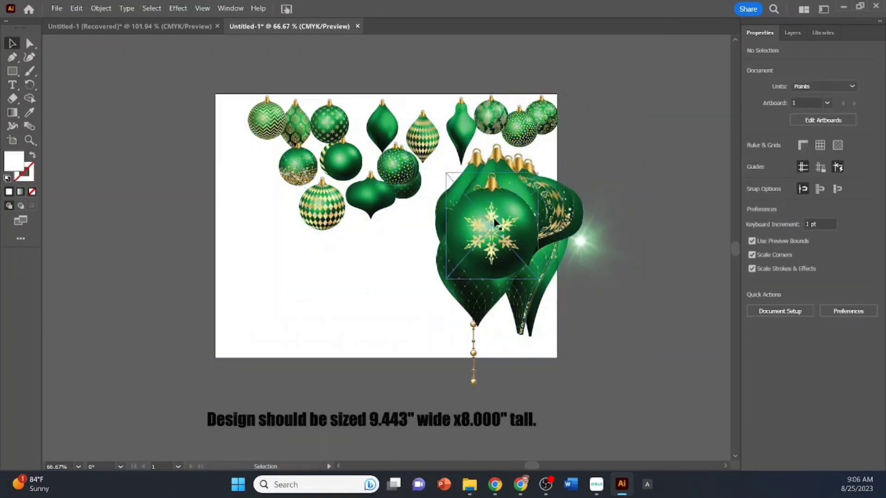
Step: Move the remaining full-size ornaments and the gold bead strand off the artboard into one stack on the pasteboard
left_click_drag(494, 224, 647, 160)
left_click_drag(467, 260, 607, 193)
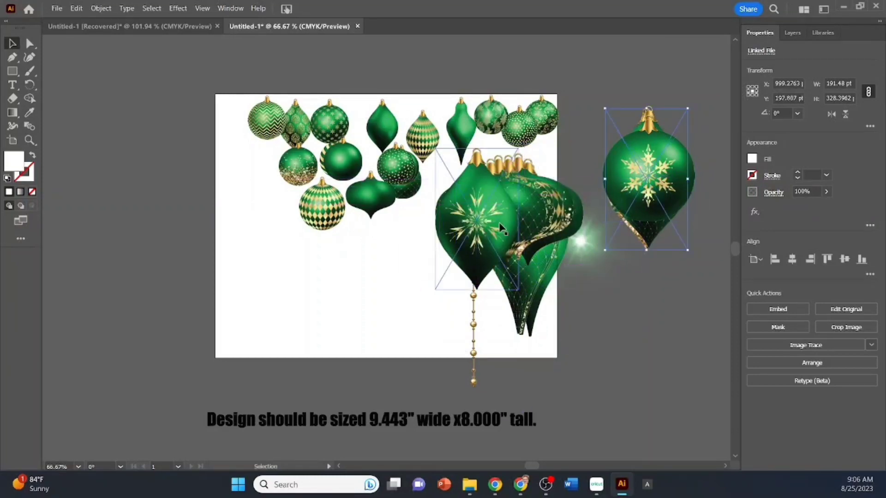
left_click_drag(501, 227, 656, 182)
left_click_drag(521, 219, 636, 173)
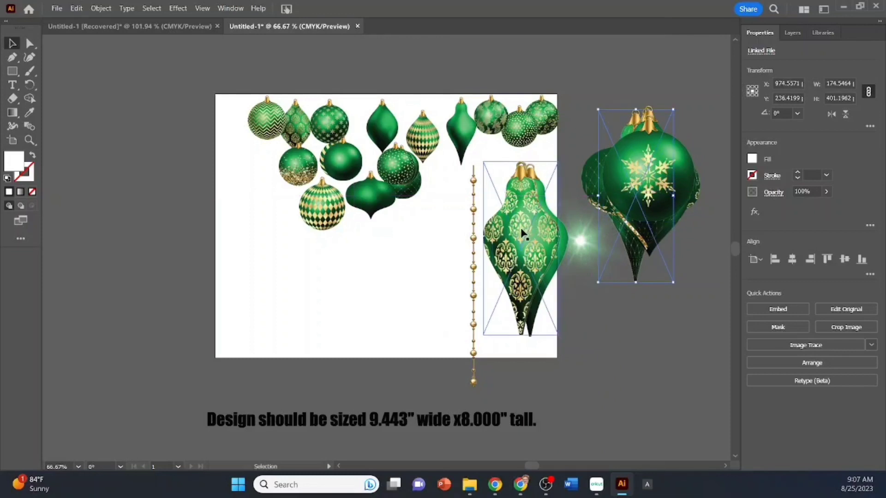
left_click_drag(521, 229, 651, 178)
left_click_drag(525, 244, 637, 195)
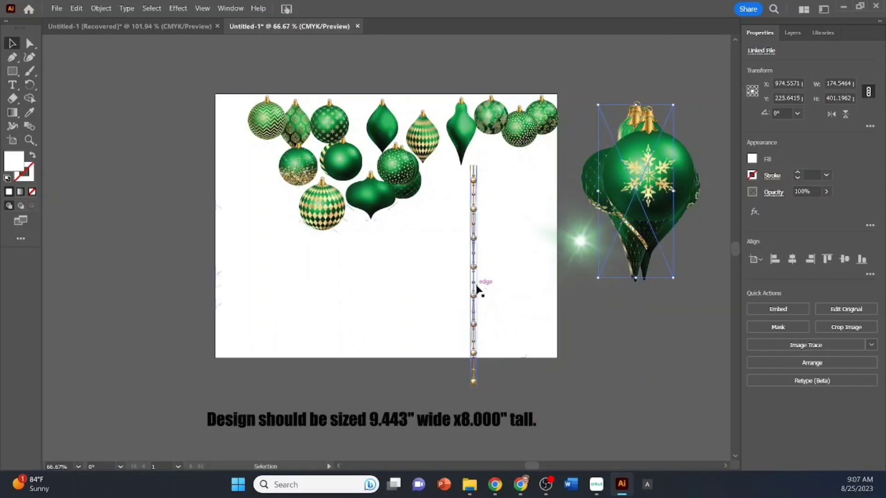
left_click_drag(478, 290, 641, 220)
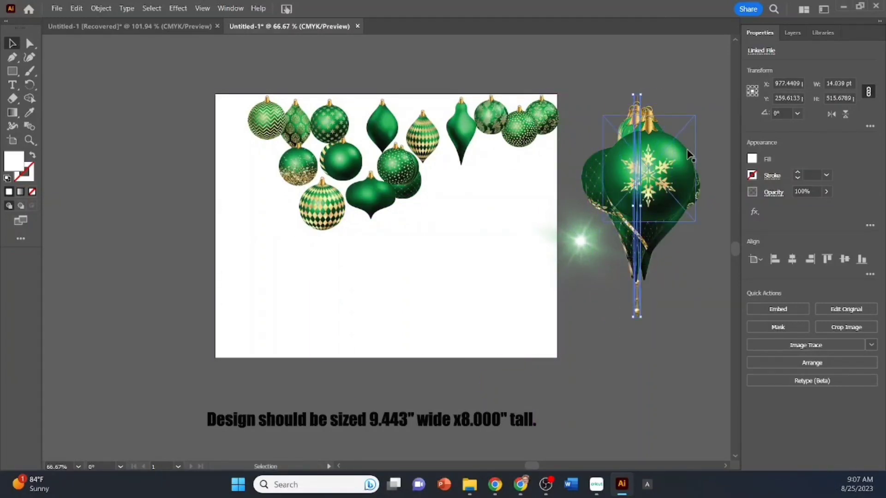
Step: Shrink the whole pasteboard stack of ornaments, bead strand and light flare together to about half its size
left_click_drag(612, 308, 609, 319)
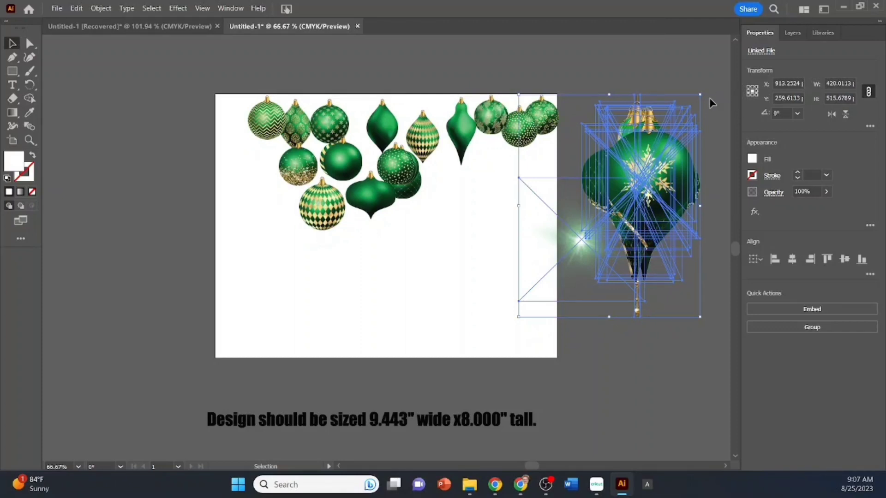
left_click_drag(701, 96, 604, 209)
left_click(636, 209)
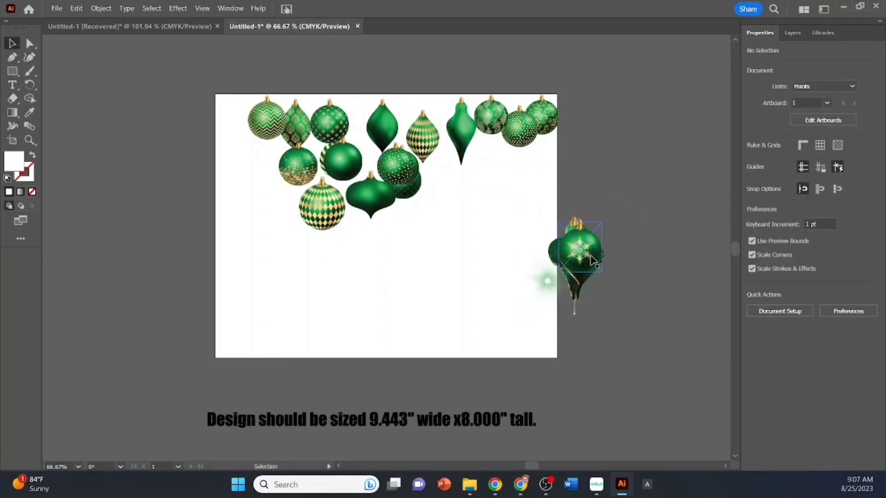
Step: Spread the snowflake ball and the shrunken pointed and squat ornaments from the stack across the artboard's open middle and left side
left_click_drag(579, 258, 446, 190)
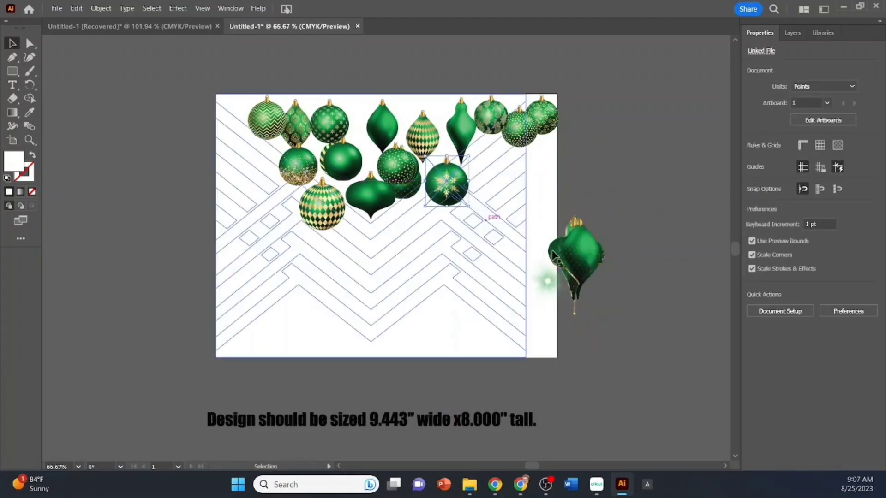
left_click_drag(580, 256, 268, 174)
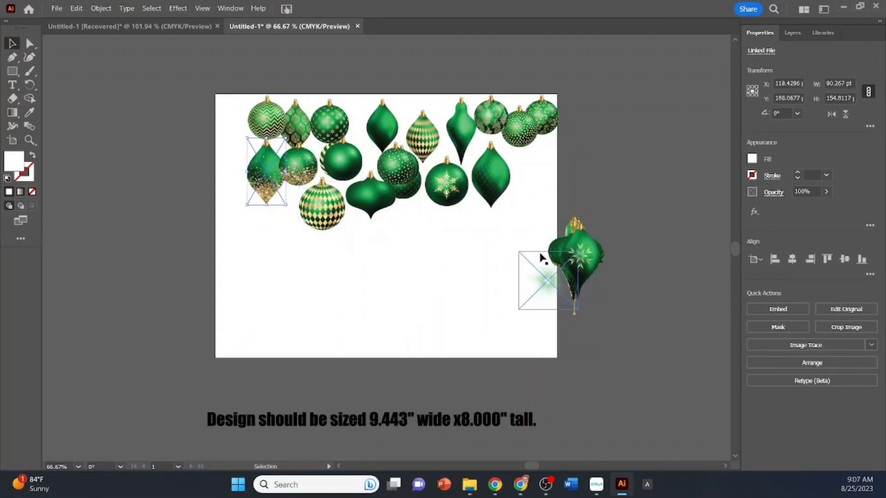
left_click_drag(577, 258, 386, 254)
left_click_drag(579, 261, 439, 245)
Step: Place the squat snowflake ornament and the long tapered ornaments along the artboard's lower half and left edge
left_click_drag(564, 261, 353, 289)
left_click_drag(576, 266, 252, 285)
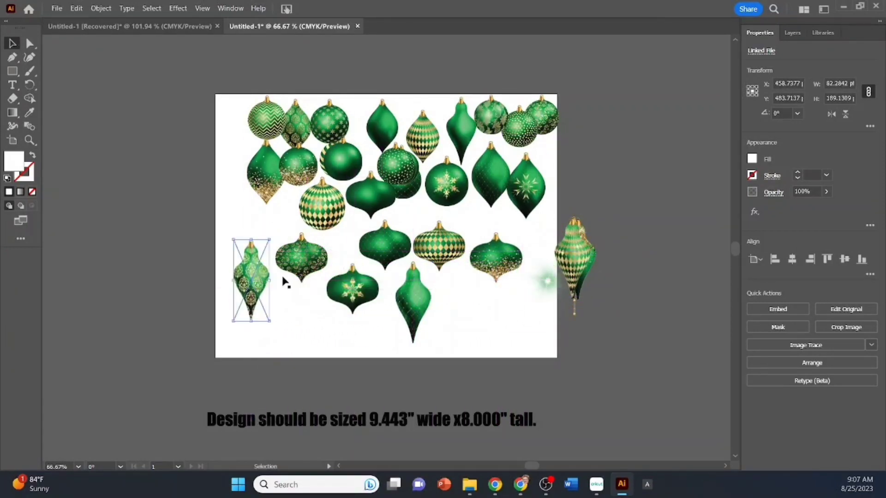
left_click_drag(575, 258, 463, 309)
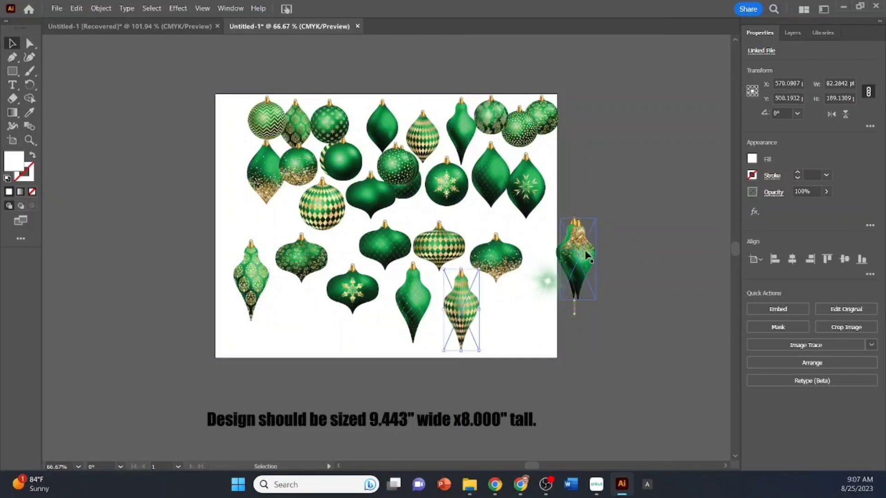
left_click_drag(586, 256, 241, 226)
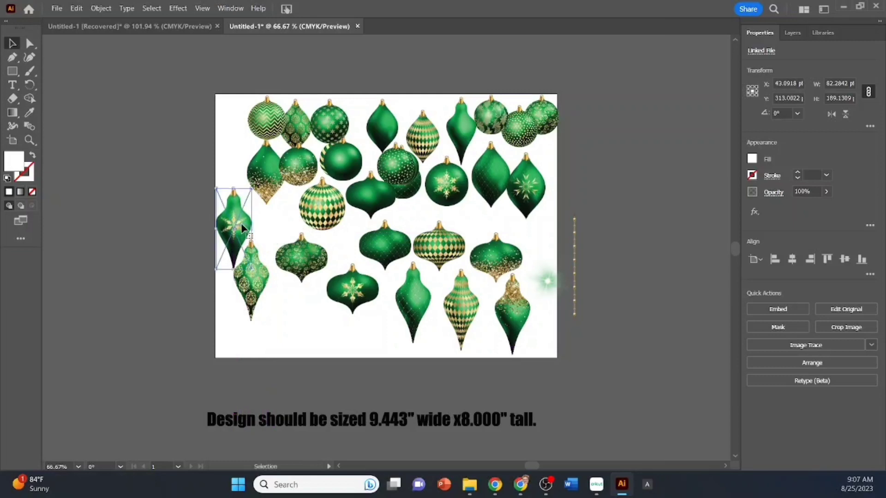
Step: Park the green light flare on the pasteboard and set the dotted pointed ornament close beside the snowflake ball
left_click_drag(550, 287, 654, 169)
left_click_drag(472, 208, 487, 180)
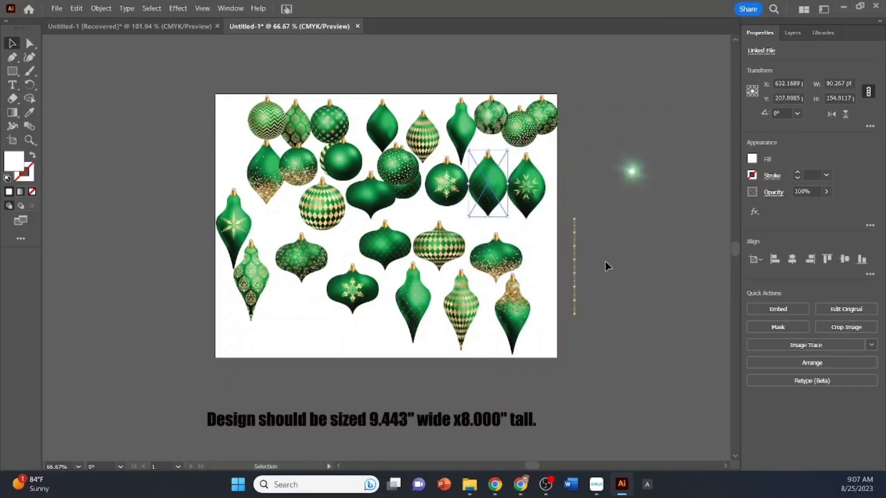
left_click_drag(577, 261, 600, 259)
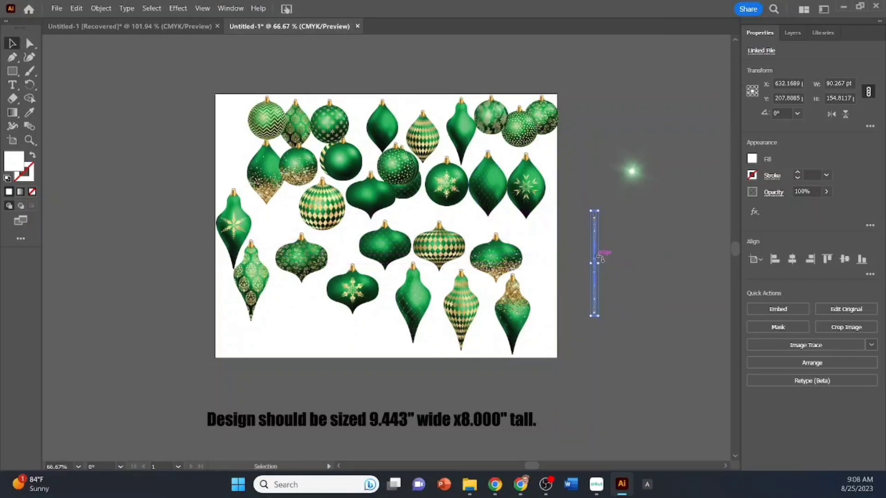
left_click(669, 317)
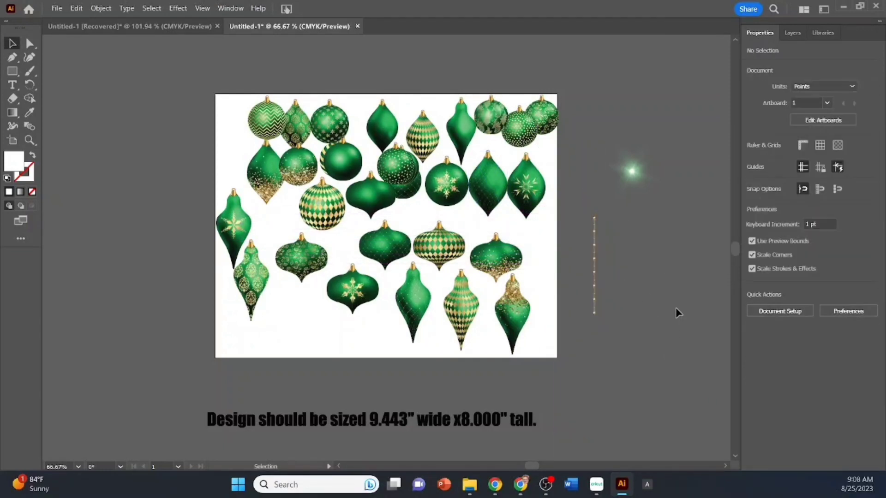
left_click(371, 344)
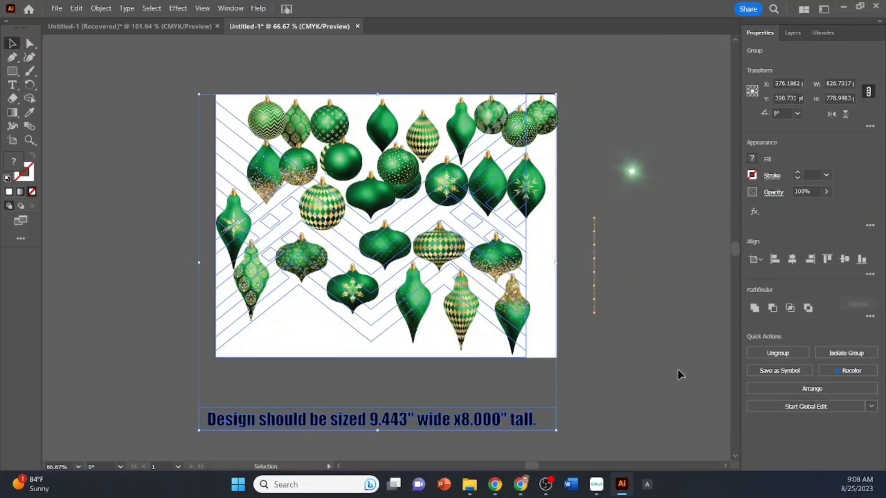
right_click(558, 373)
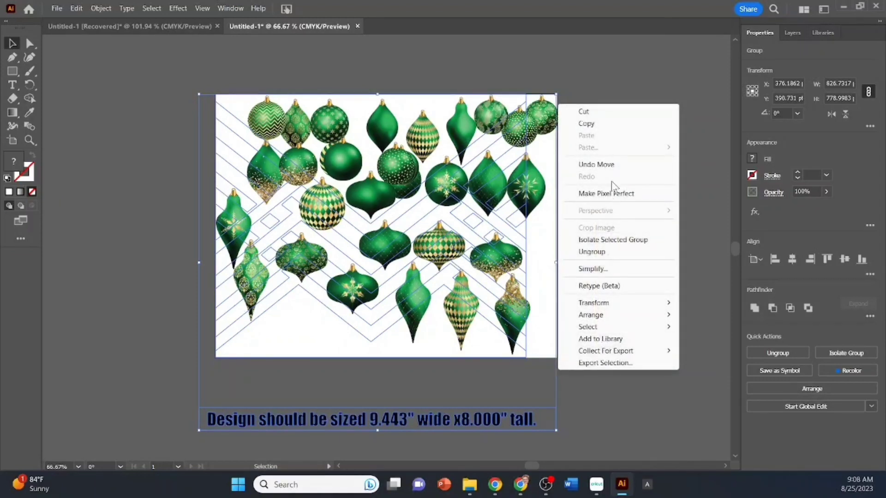
left_click(587, 240)
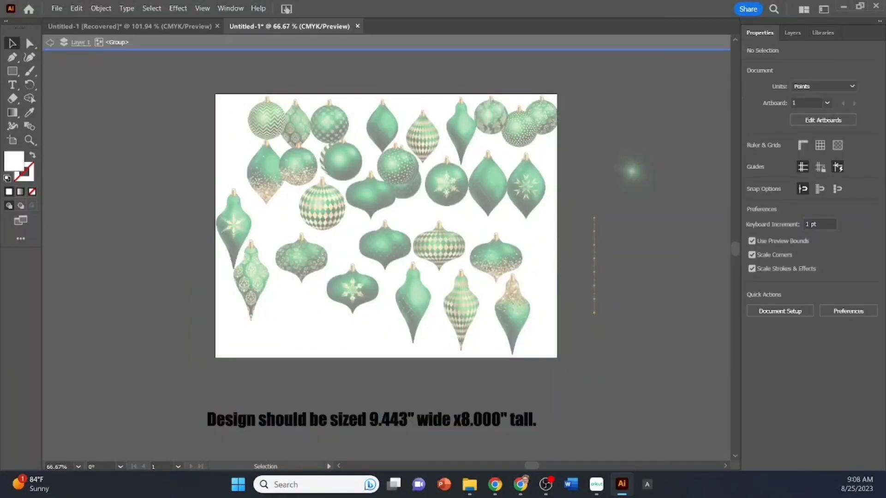
left_click(72, 9)
left_click(93, 17)
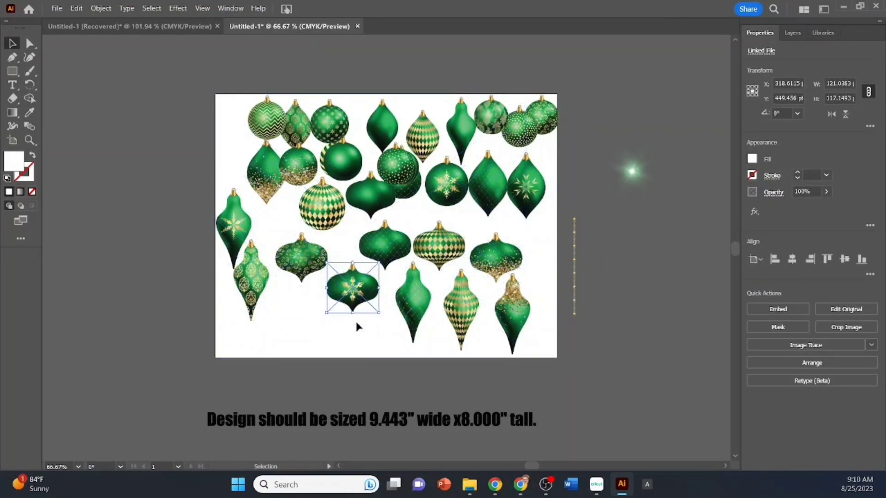
Step: Move the squat snowflake ornament to the artboard's lower edge and scale it proportionally to about 101 pt wide
left_click_drag(349, 285, 314, 309)
left_click(75, 8)
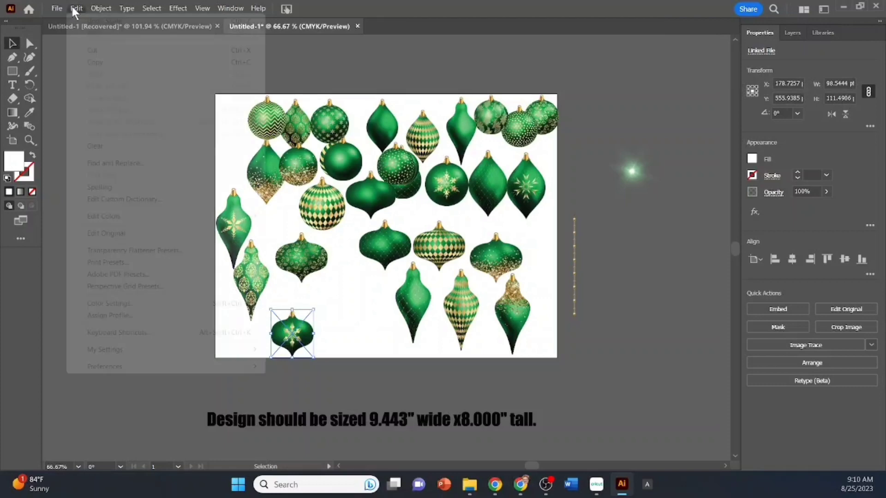
left_click(97, 18)
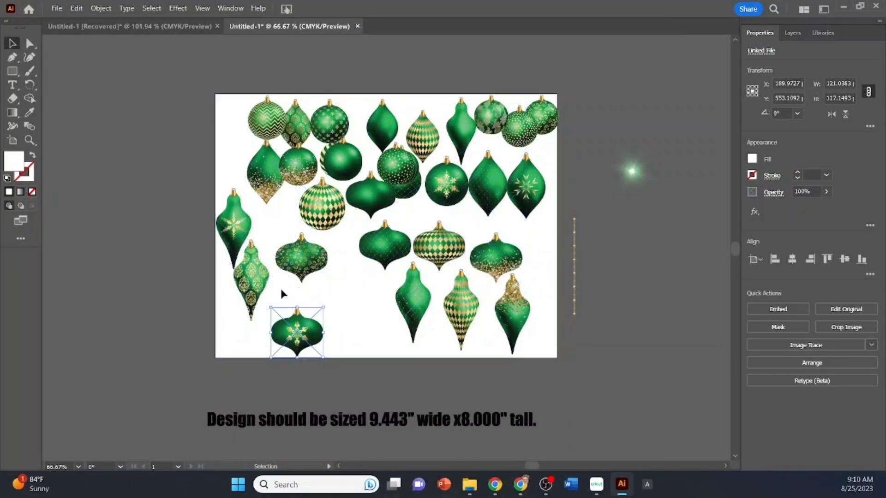
left_click_drag(322, 307, 315, 316)
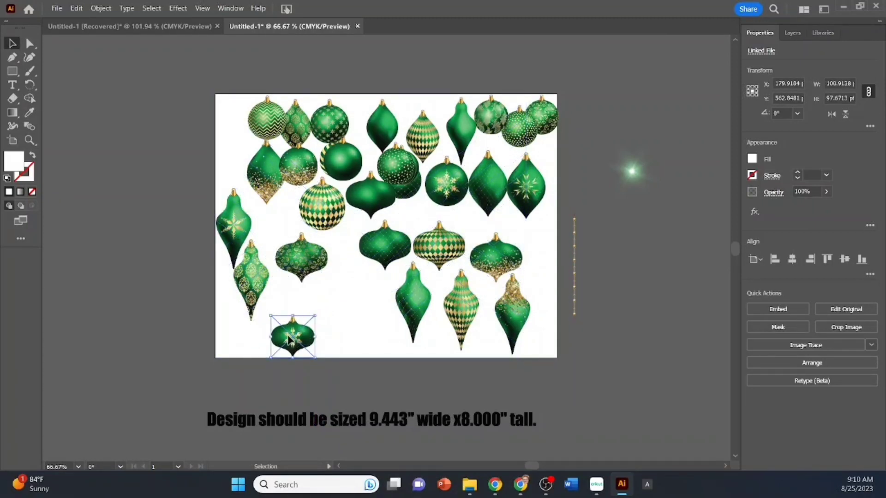
Step: Align the squat snowflake ornament under the floral squat ornament and link them with the gold bead strand tucked behind both
left_click_drag(288, 339, 289, 340)
left_click(359, 282)
left_click(376, 276)
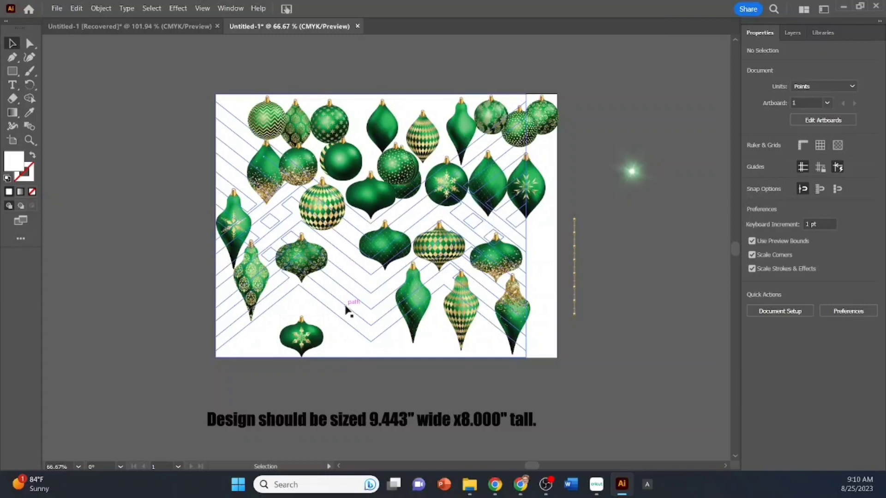
left_click(304, 336)
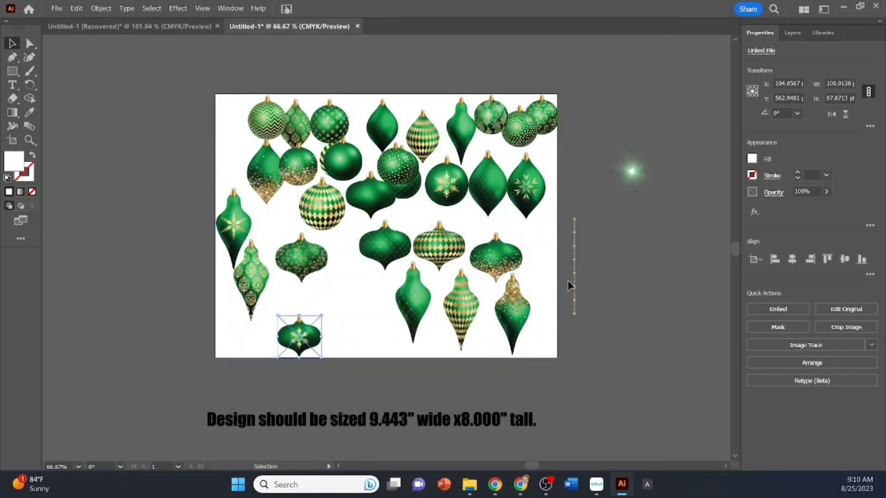
left_click_drag(575, 275, 301, 306)
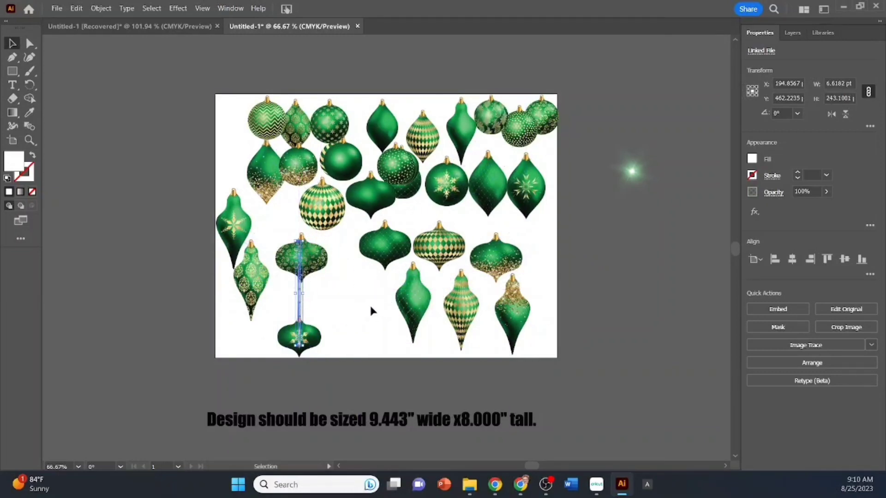
left_click(373, 302)
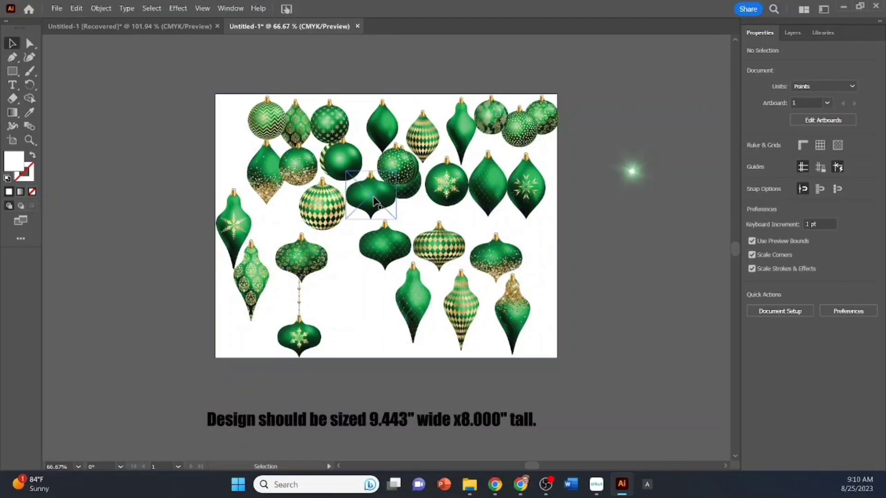
Step: Park the plain squat ornament on the pasteboard and arrange the damask and dotted squat ornaments on either side of the hanging snowflake ornament
left_click_drag(373, 200, 646, 271)
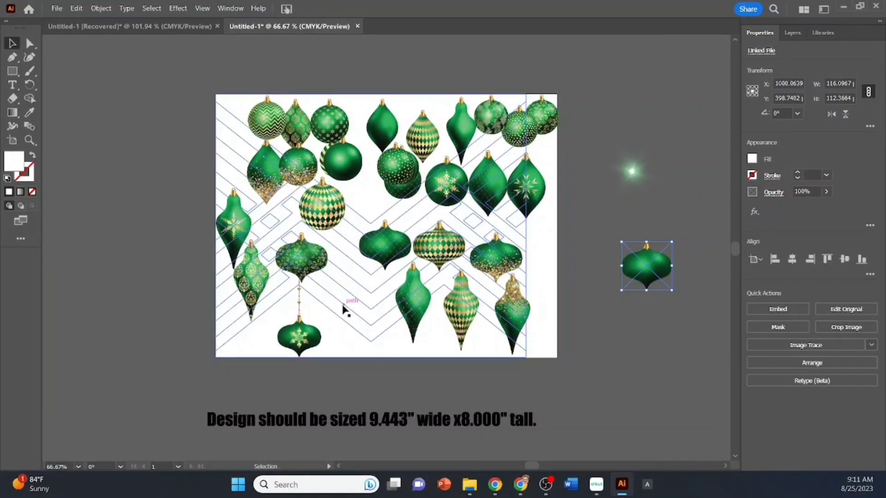
left_click_drag(256, 279, 255, 354)
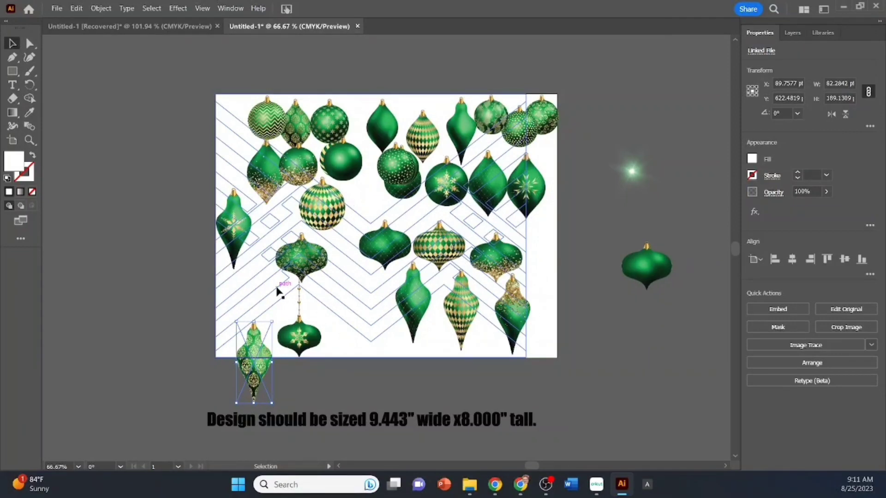
left_click_drag(386, 256, 350, 328)
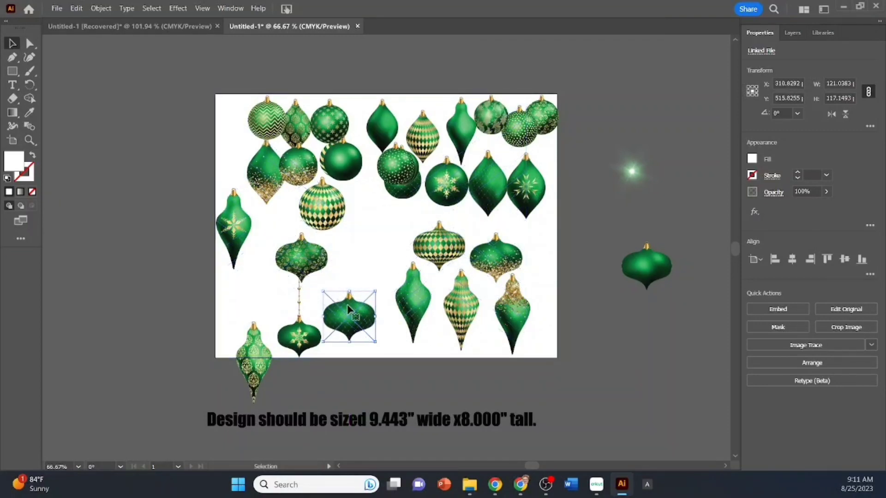
left_click_drag(353, 315, 351, 316)
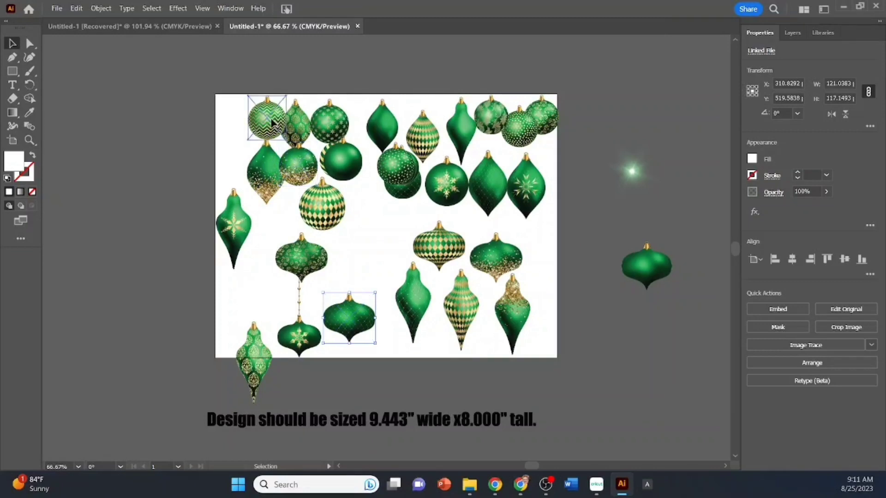
Step: Park the chevron ball on the pasteboard and place the leaf-patterned ball from the top row over the artboard's lower edge
left_click_drag(273, 122, 436, 346)
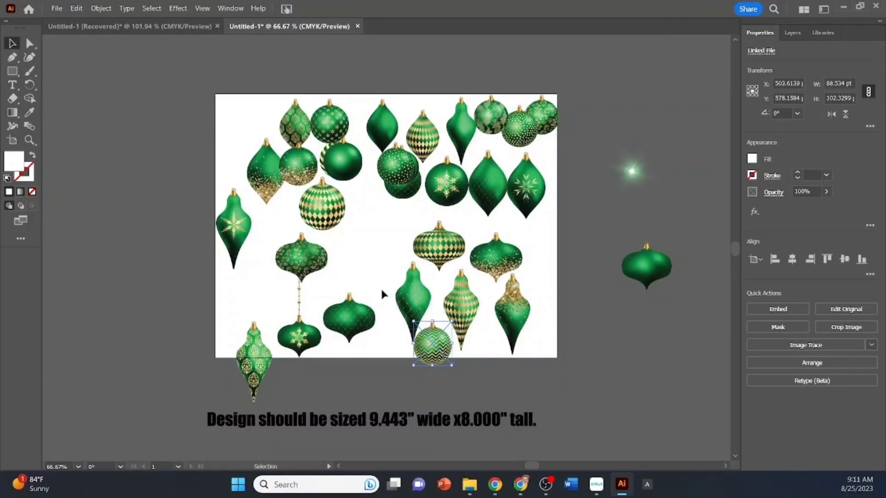
left_click(389, 318)
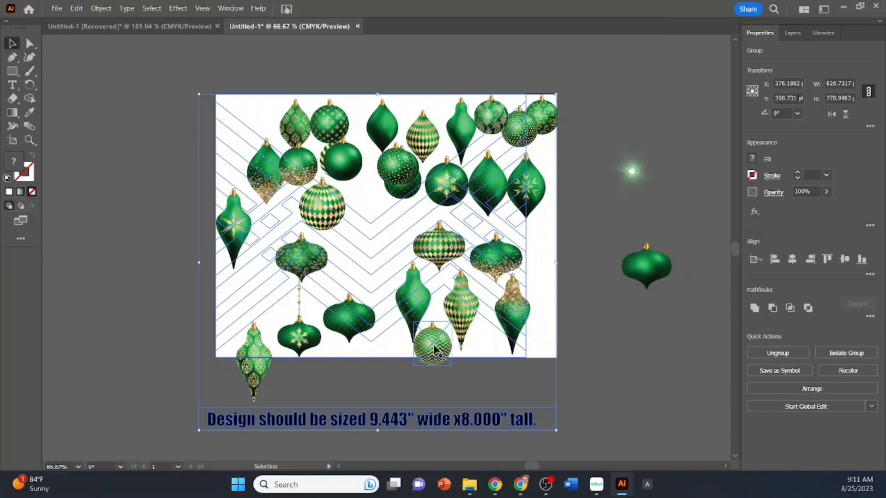
left_click_drag(434, 350, 659, 337)
left_click_drag(497, 121, 446, 346)
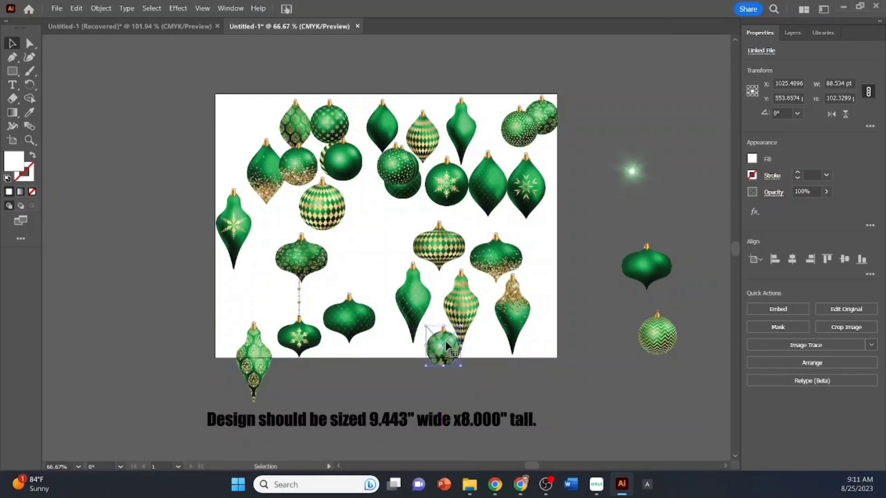
left_click(342, 273)
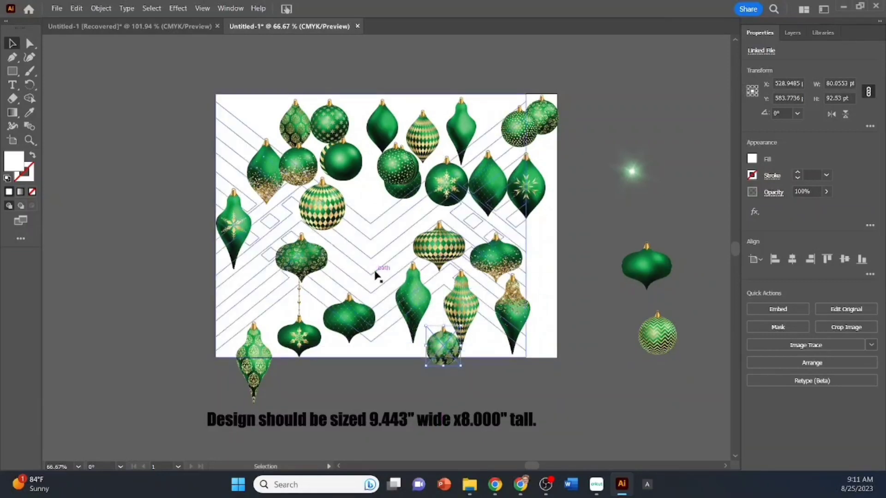
Step: Move the diamond-patterned and glitter tapered ornaments, their two squat counterparts and the top-row dotted ball onto the pasteboard
left_click_drag(462, 291, 598, 304)
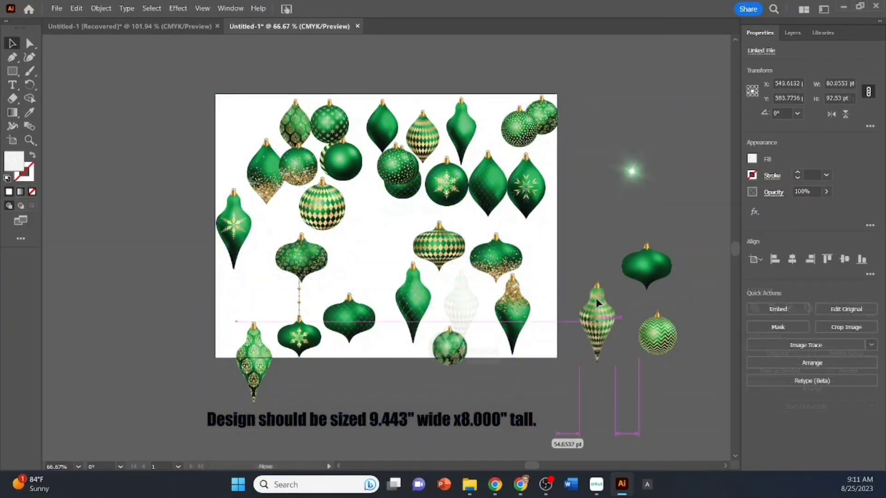
left_click_drag(512, 306, 607, 220)
left_click_drag(496, 258, 665, 213)
left_click_drag(437, 246, 641, 117)
left_click_drag(525, 124, 622, 67)
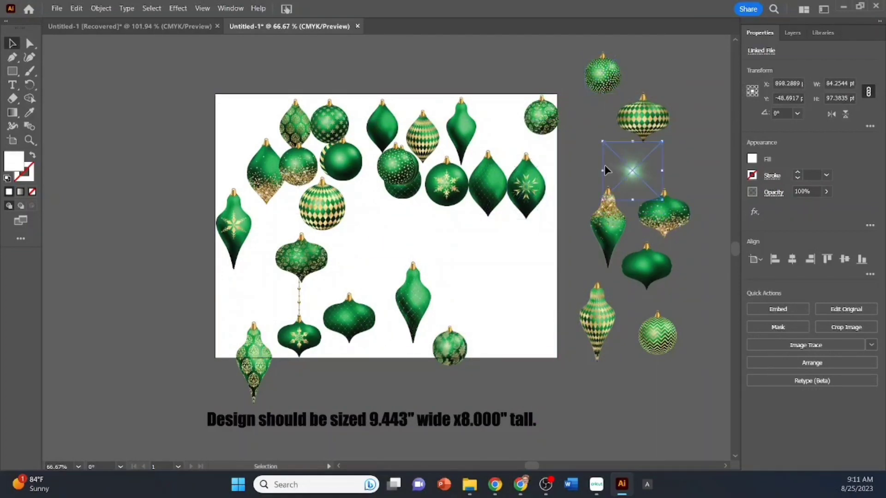
Step: Move the snowflake and dark pointed ornaments and the snowflake, dotted and plain balls from the artboard onto the pasteboard
left_click_drag(526, 184, 603, 148)
left_click_drag(494, 188, 698, 167)
left_click_drag(447, 184, 621, 404)
left_click_drag(405, 171, 119, 94)
left_click_drag(343, 160, 134, 129)
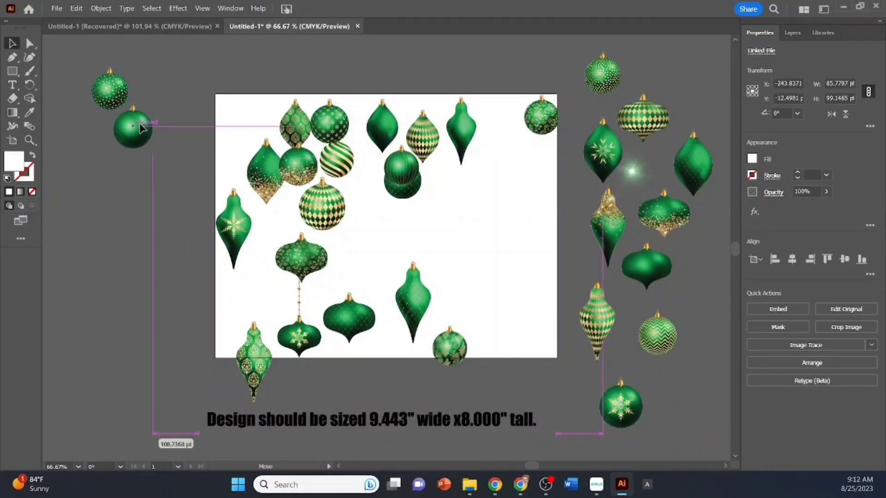
Step: Clear the damask and glitter pointed ornaments, glitter ball, snowflake tapered ornament, checkered ball, floral squat ornament and spotted ball onto the pasteboard
left_click_drag(295, 122, 118, 170)
left_click_drag(265, 171, 110, 229)
left_click_drag(298, 165, 189, 141)
left_click_drag(232, 223, 156, 209)
left_click_drag(322, 206, 123, 318)
left_click_drag(302, 256, 76, 143)
left_click_drag(329, 122, 175, 288)
Step: Move the striped ball, the checkered and plain pointed ornaments and the remaining upper-row ornaments onto the pasteboard
left_click(341, 157)
left_click_drag(342, 157, 173, 85)
left_click_drag(422, 139, 579, 254)
left_click_drag(382, 124, 113, 382)
left_click_drag(421, 162, 102, 276)
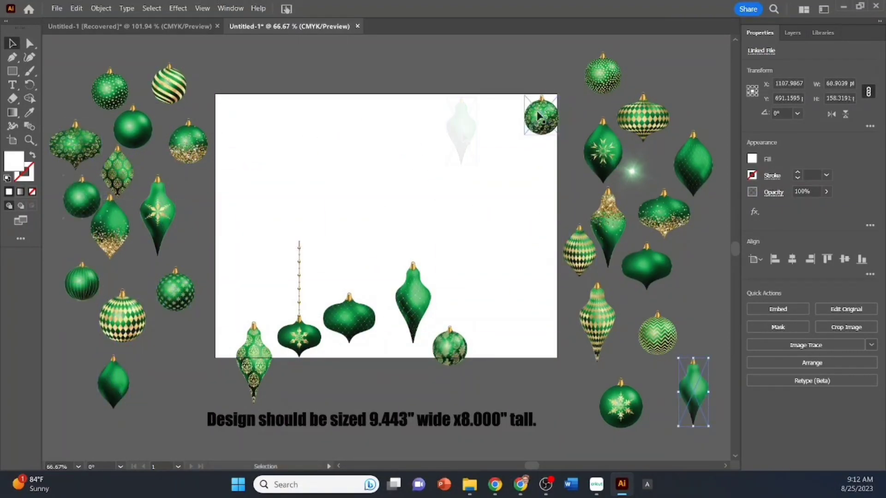
left_click_drag(541, 115, 572, 392)
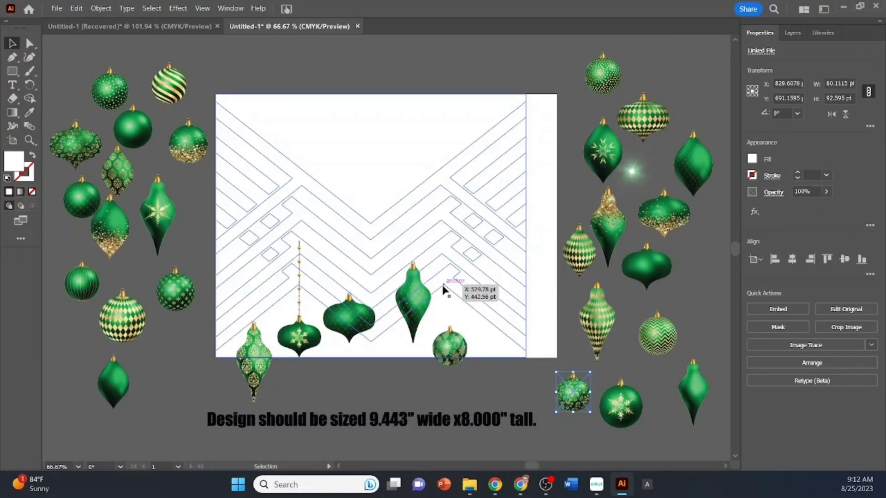
Step: Shift the leaf-patterned ball slightly and place a copy of the gold bead strand above it
left_click(444, 289)
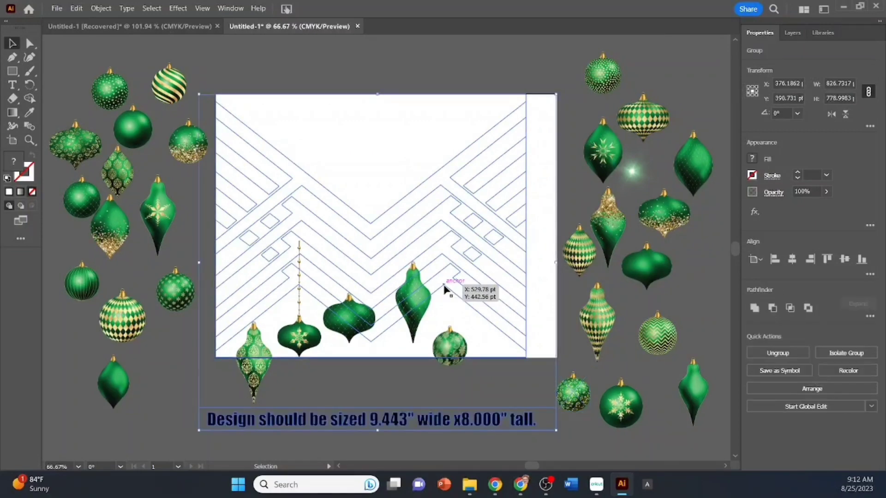
left_click_drag(460, 347, 456, 347)
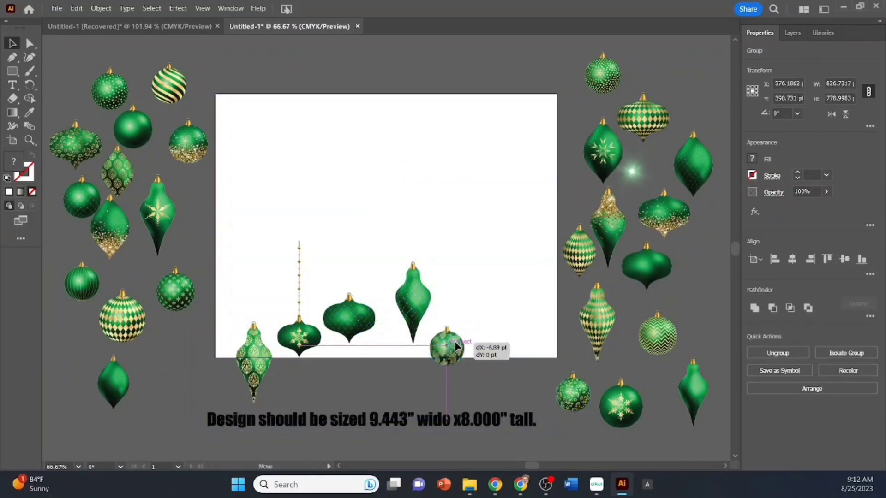
left_click(299, 285)
right_click(299, 285)
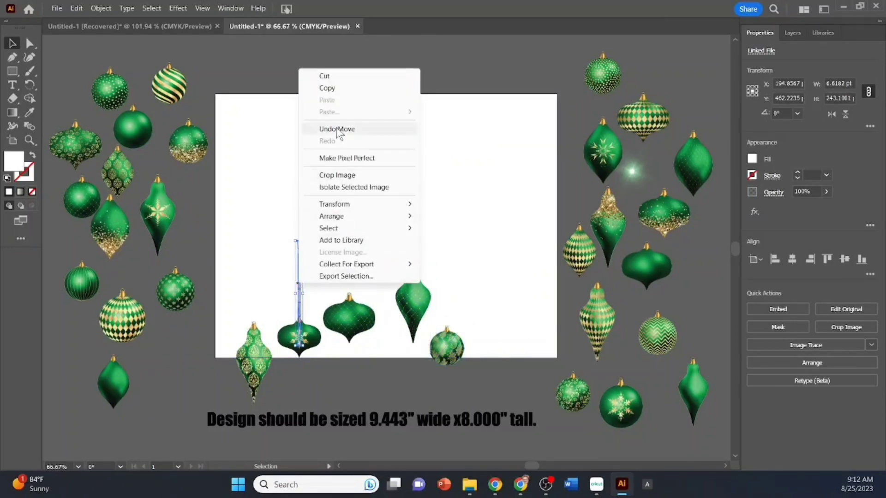
left_click(327, 89)
right_click(502, 381)
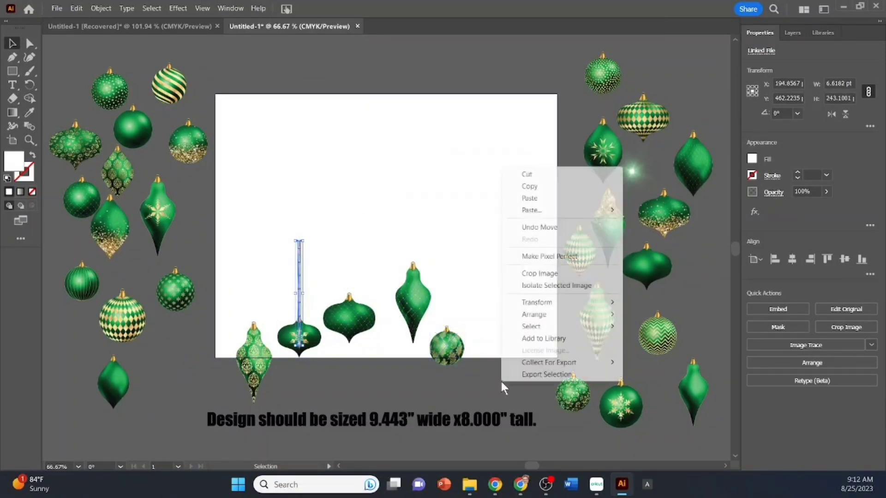
left_click(538, 200)
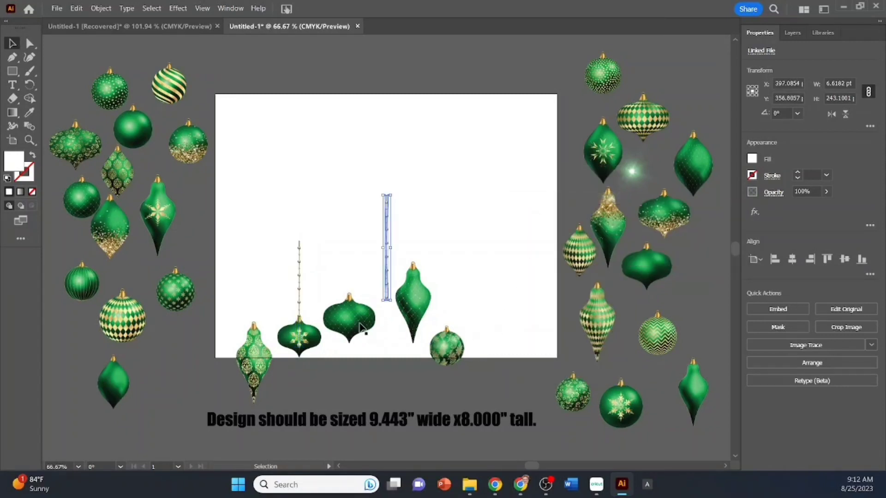
left_click_drag(390, 250, 447, 284)
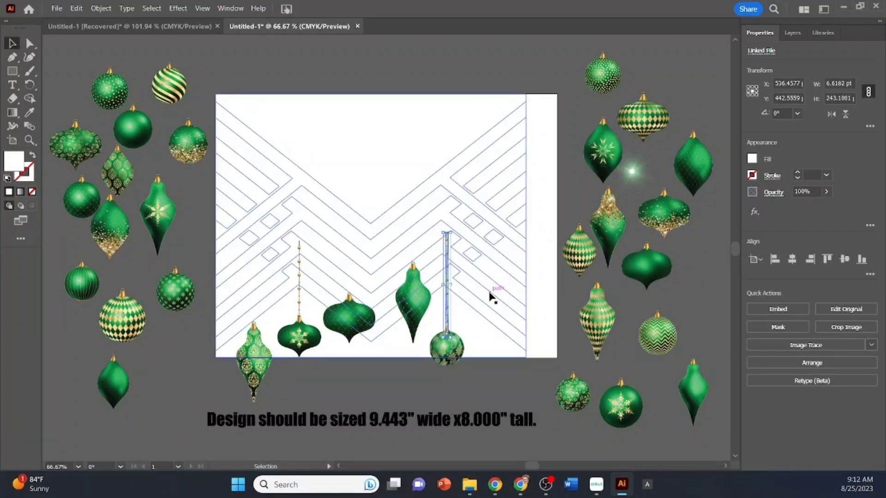
Step: Centre the copied bead strand on the leaf-patterned ball's cap and raise both so the ball sits inside the artboard
left_click_drag(446, 273, 444, 273)
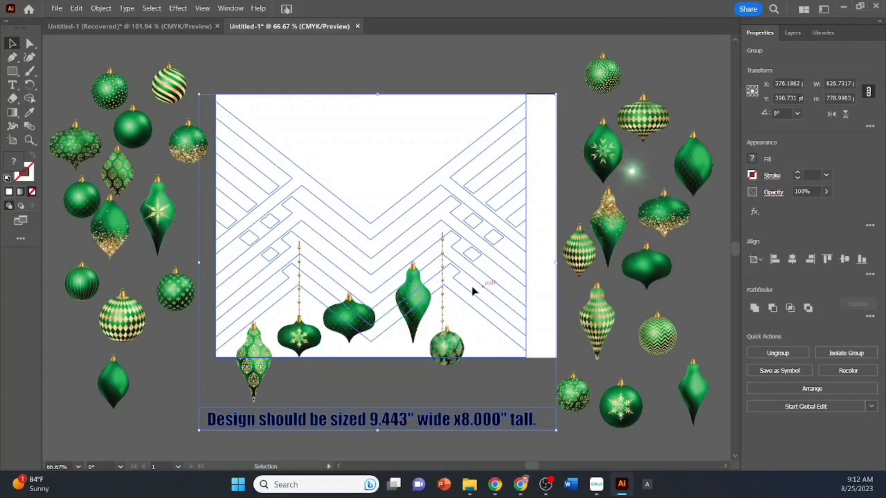
left_click_drag(444, 283, 446, 284)
left_click(499, 290)
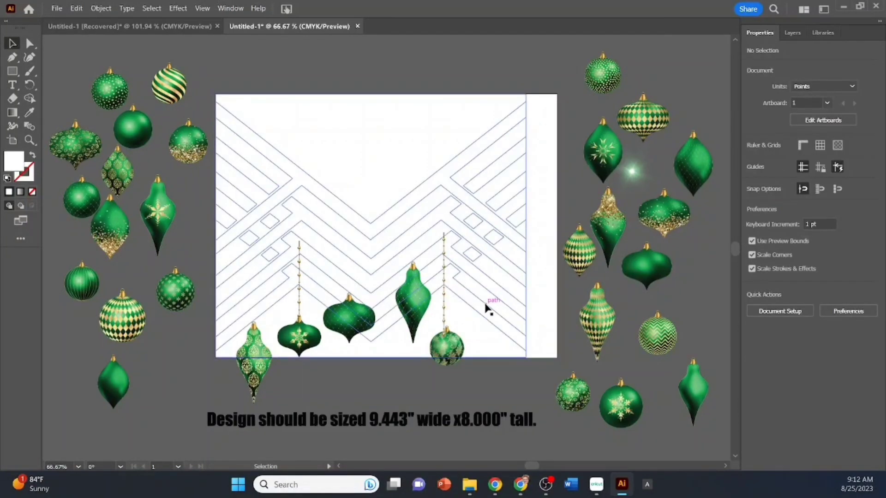
left_click_drag(455, 356, 452, 360)
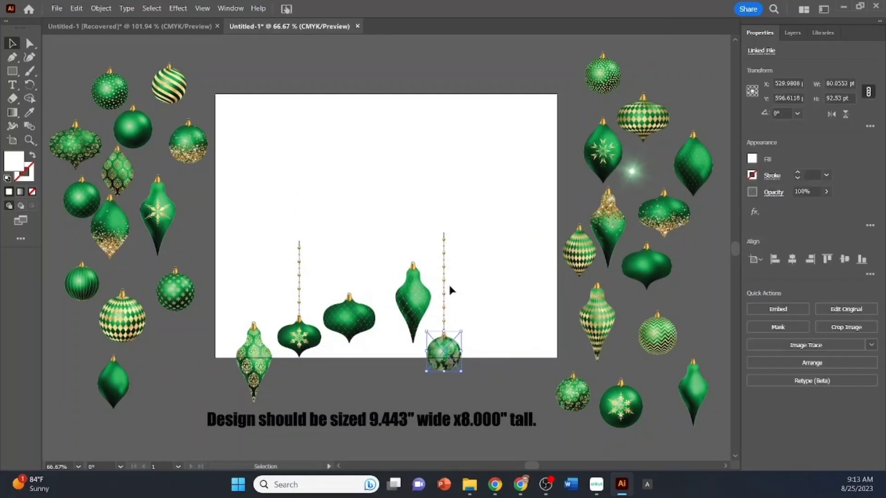
left_click_drag(447, 294, 446, 269)
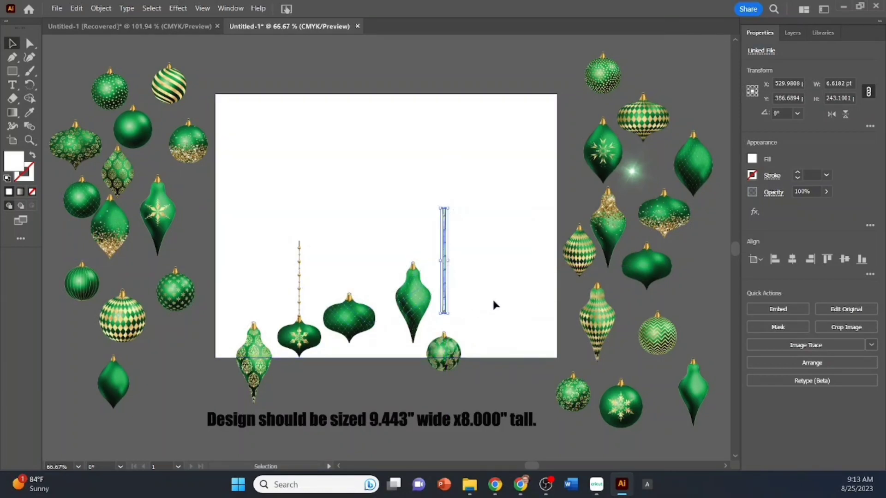
left_click_drag(448, 352, 448, 339)
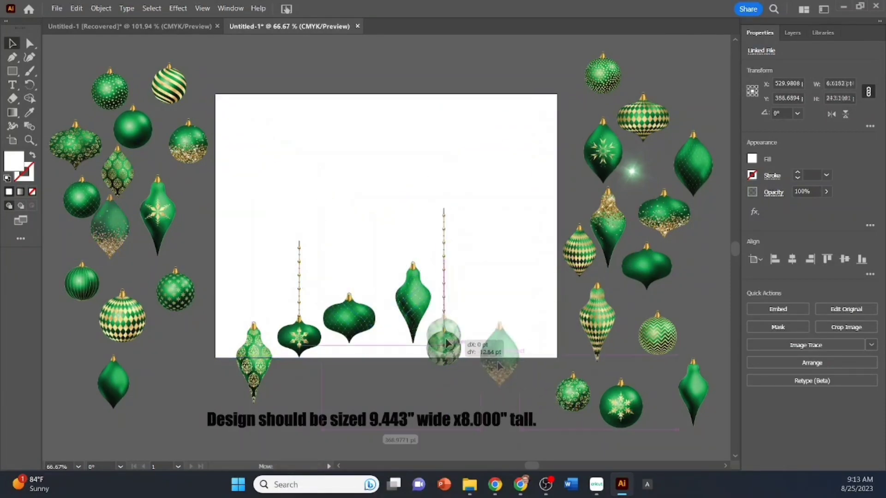
Step: Place the glitter-dipped pointed ornament over the artboard's lower edge just right of the leaf-patterned ball, scaled down slightly
left_click_drag(503, 359, 388, 349)
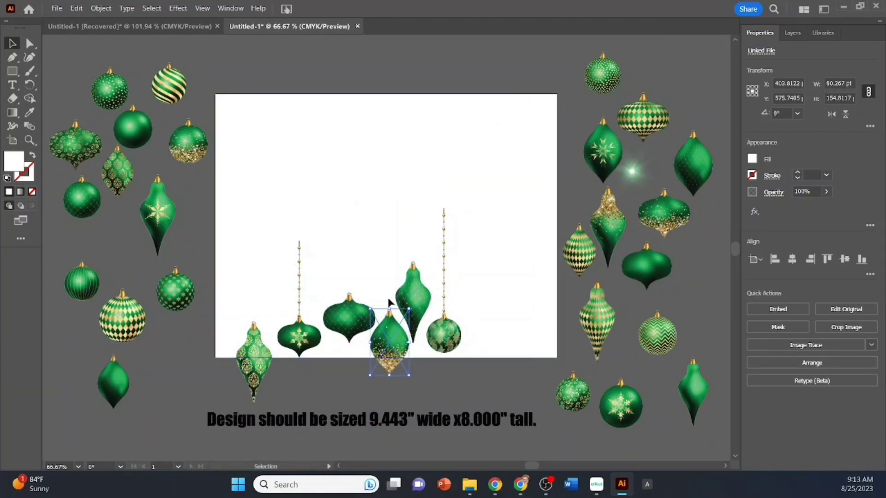
left_click_drag(392, 343, 540, 347)
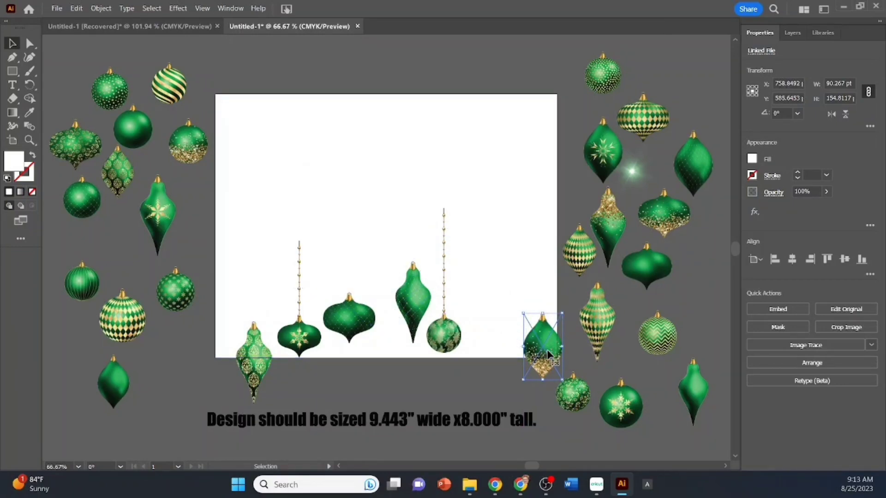
left_click_drag(546, 350, 489, 344)
left_click_drag(503, 312, 502, 314)
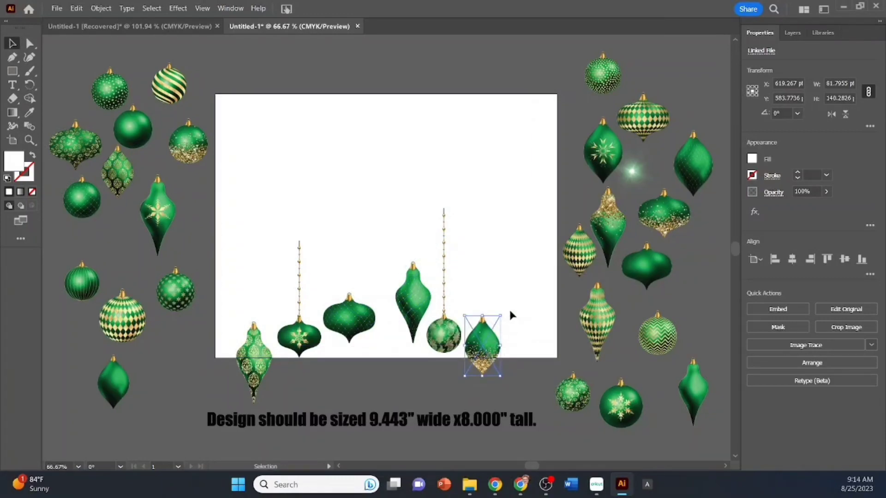
Step: Place the densely dotted ball over the artboard's lower edge between the squat and tapered ornaments and hang it from a pasted bead strand
left_click_drag(590, 95, 382, 362)
right_click(445, 264)
left_click(473, 69)
right_click(380, 262)
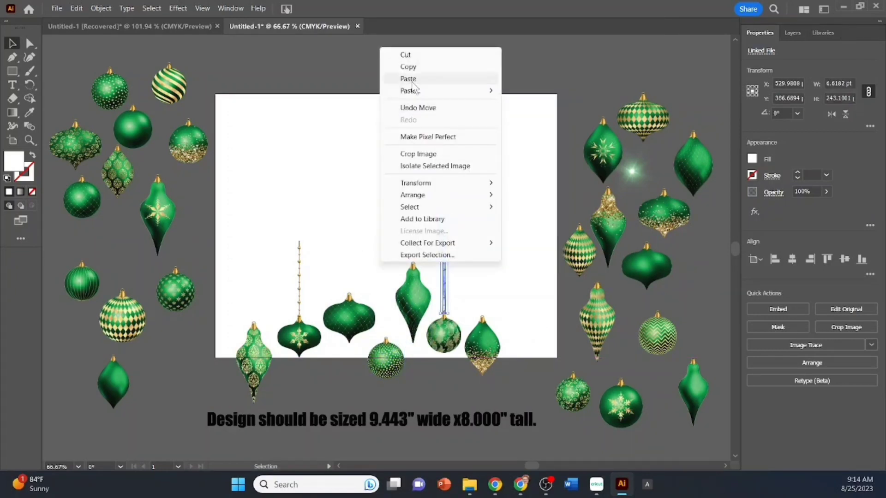
left_click(408, 79)
left_click_drag(393, 263, 389, 300)
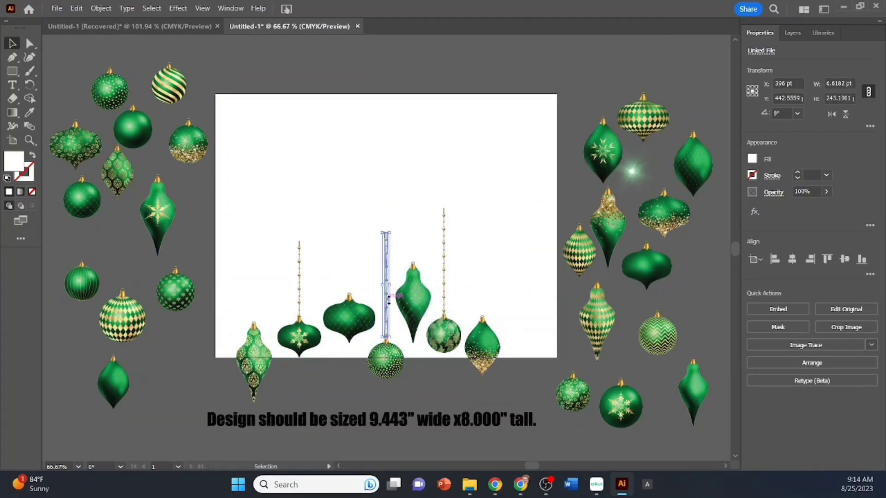
Step: Fill the lower cluster with the dotted ball, the snowflake tapered ornament and the glitter-dipped squat ornament, checking them against the template
left_click(443, 396)
left_click(512, 420)
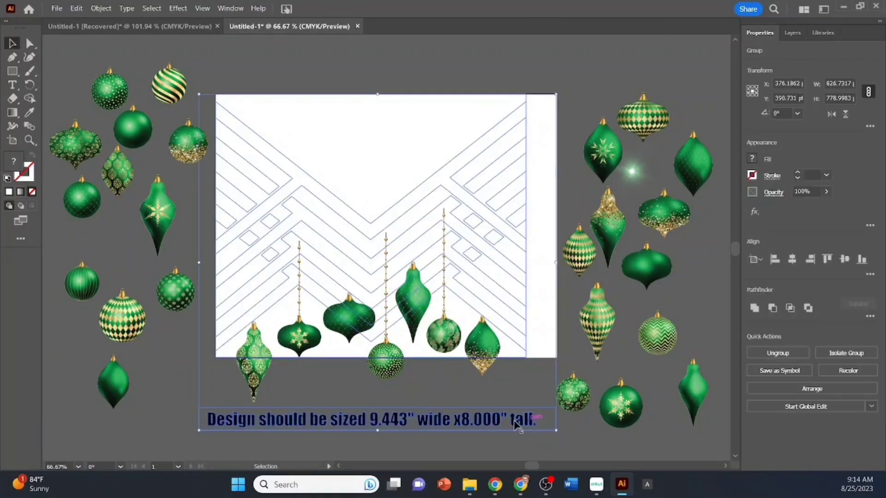
left_click(545, 418)
left_click(500, 421)
left_click_drag(109, 96, 275, 304)
left_click_drag(161, 214, 321, 271)
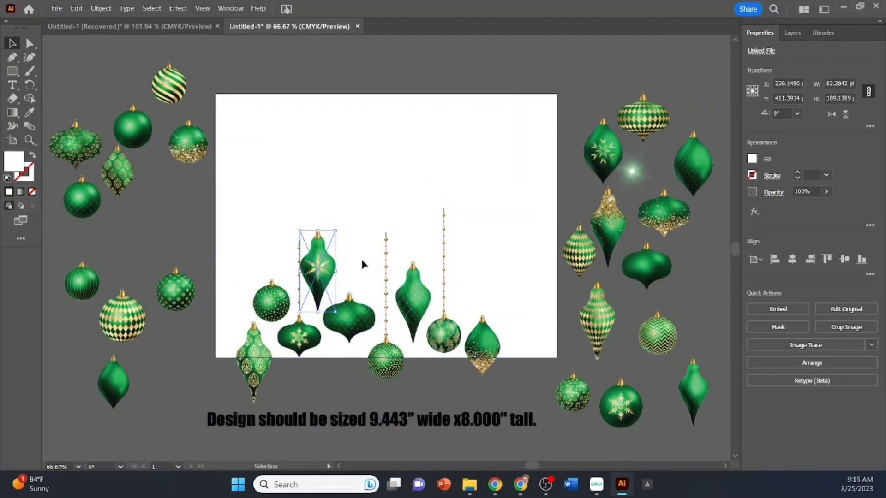
left_click(349, 241)
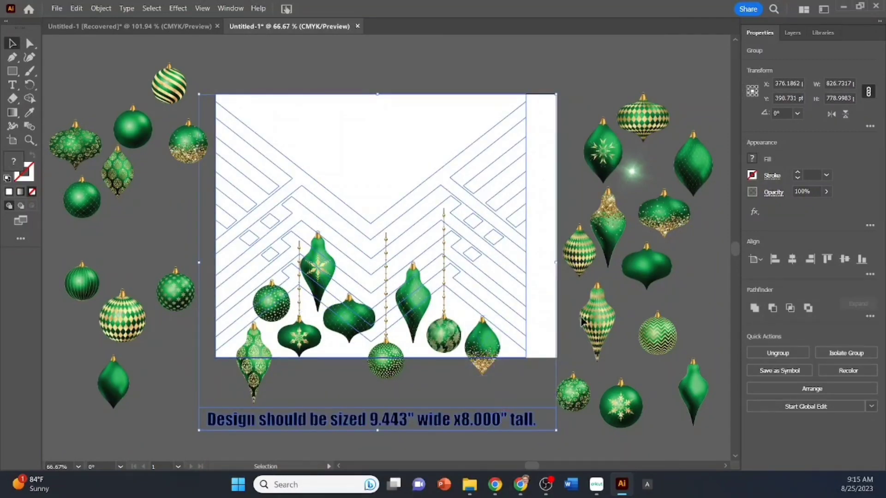
left_click_drag(663, 217, 472, 299)
left_click(525, 308)
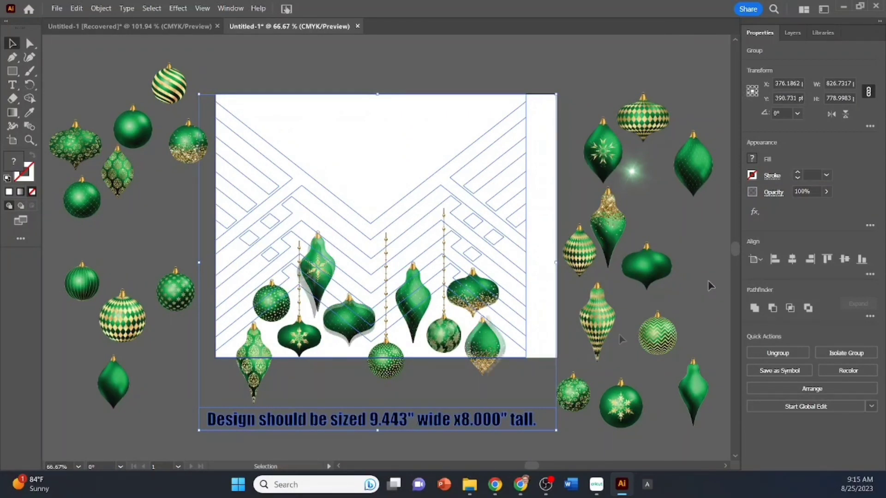
Step: Place the snowflake ball in the artboard's upper middle and hang it from a copy of the bead strand
left_click_drag(627, 408, 369, 160)
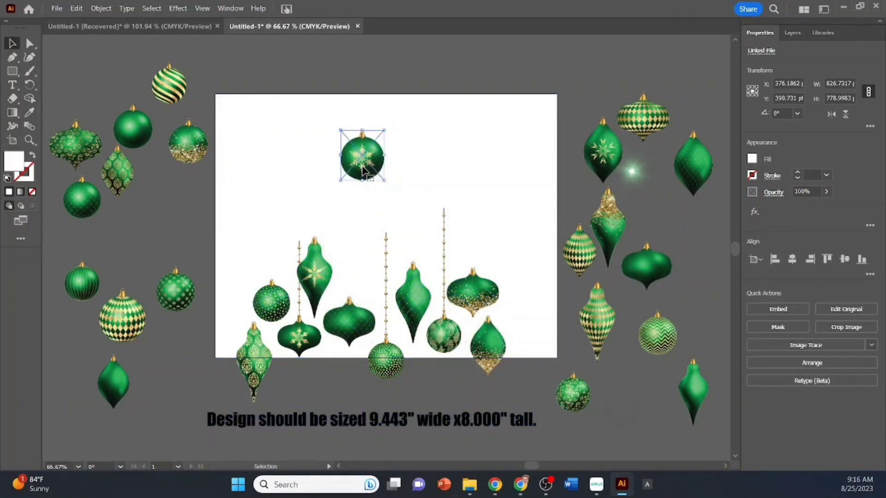
left_click(387, 256)
right_click(387, 257)
left_click(398, 266)
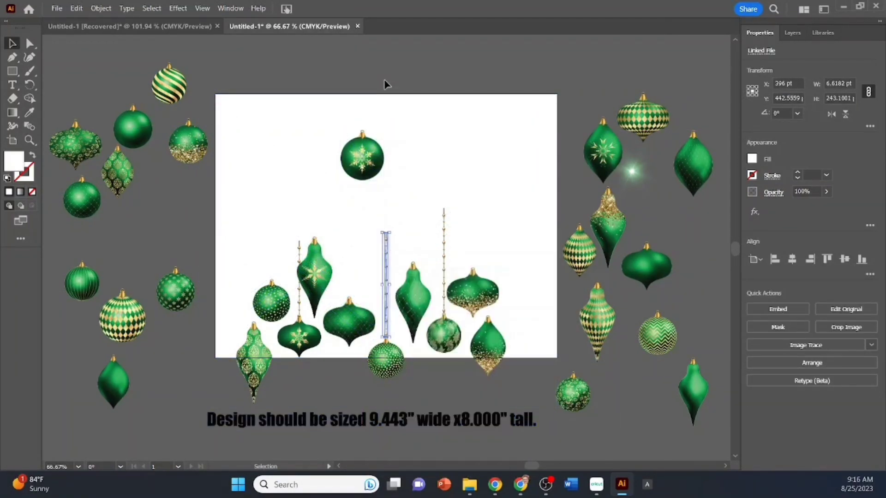
right_click(346, 116)
left_click(381, 147)
left_click_drag(387, 251, 363, 81)
Step: Place the glitter-dipped ball beside the snowflake ball and hang it from a pasted bead strand extending above the artboard
left_click_drag(191, 149, 325, 136)
right_click(376, 104)
right_click(250, 73)
left_click(386, 258)
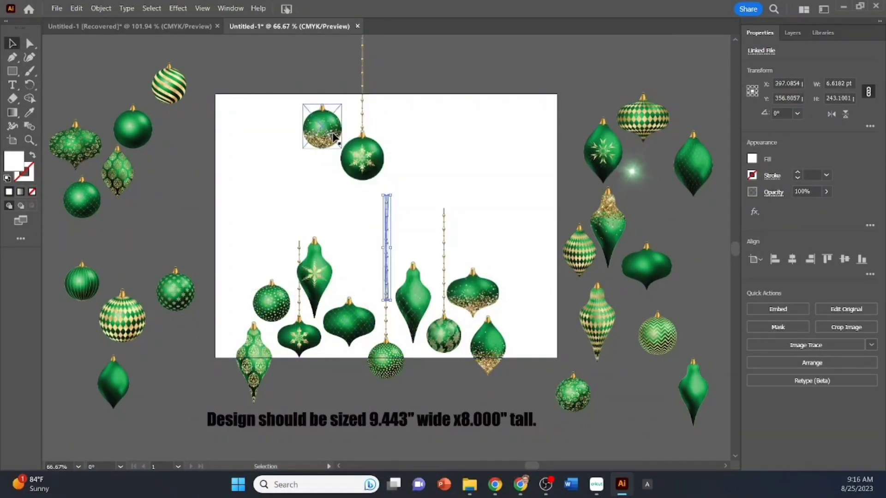
left_click_drag(385, 258, 325, 82)
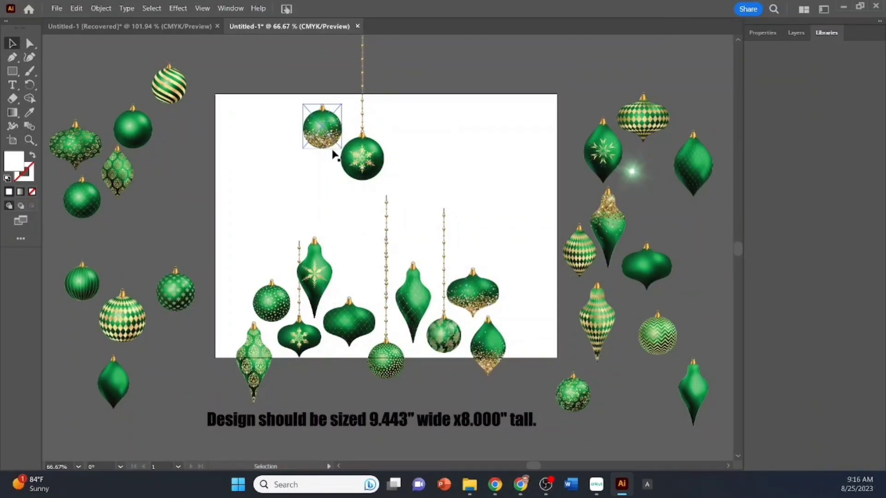
left_click_drag(384, 250, 318, 91)
left_click_drag(738, 249, 738, 245)
left_click_drag(317, 107, 323, 72)
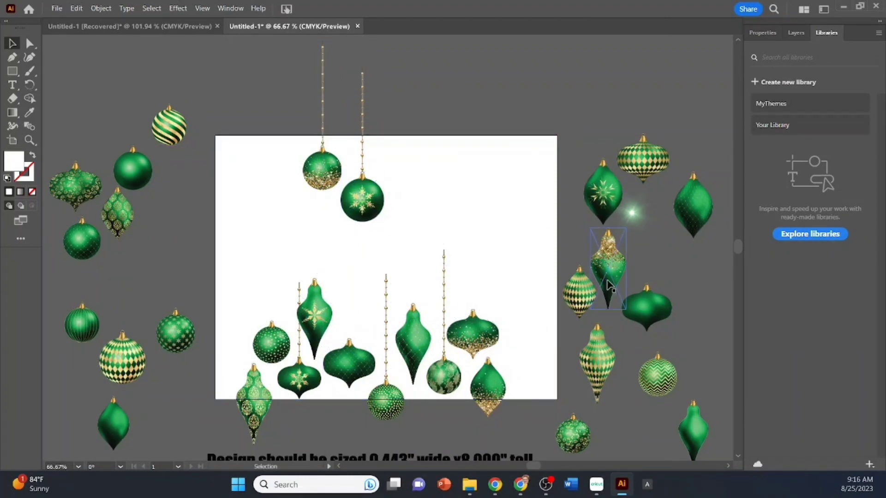
Step: Place the glitter-topped tapered ornament right of the snowflake ball and hang it from a bead strand copy
left_click_drag(612, 282, 417, 226)
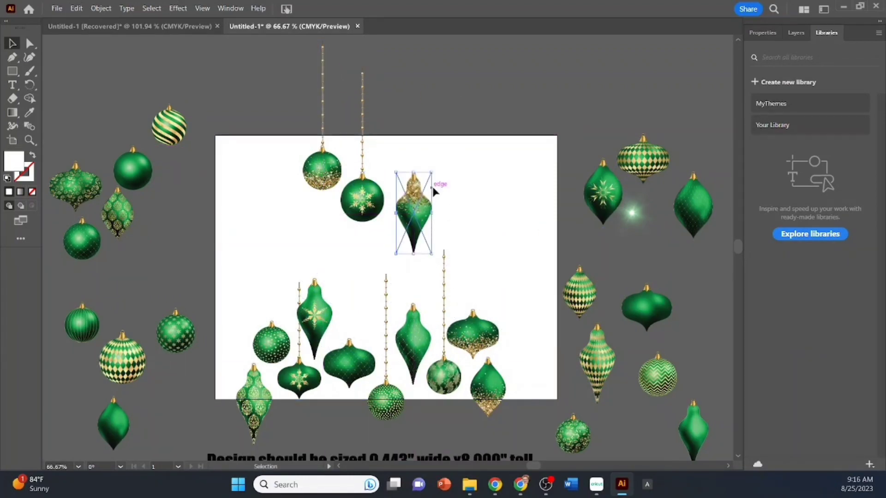
right_click(362, 103)
left_click(389, 122)
right_click(426, 102)
left_click(455, 135)
left_click_drag(387, 223, 412, 95)
Step: Place the dark pointed ornament right of the glitter-topped tapered one and hang it from a pasted bead strand
left_click_drag(700, 209, 477, 176)
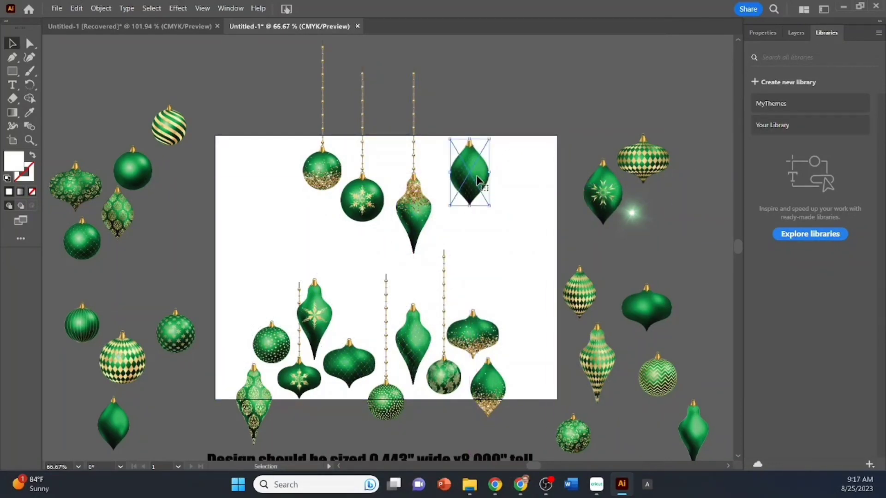
right_click(454, 102)
left_click(479, 135)
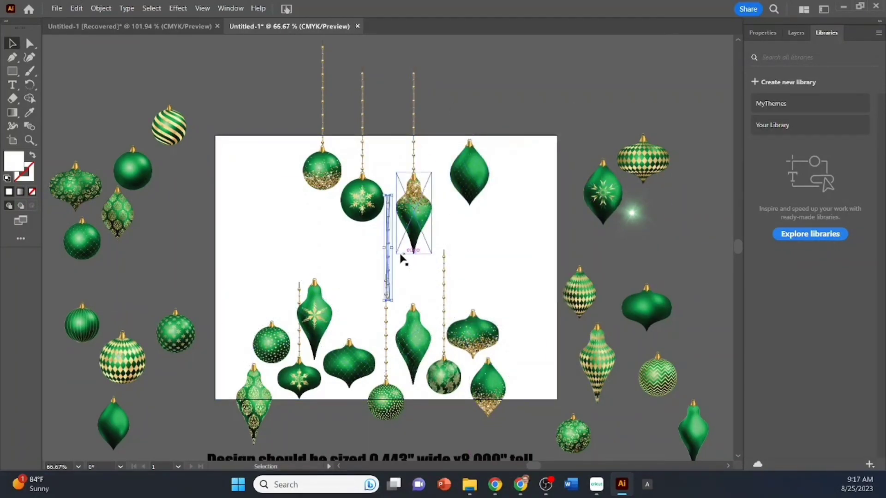
left_click_drag(396, 253, 466, 98)
Step: Place the floral squat ornament below the glitter-dipped ball and hang it from a pasted bead strand
left_click_drag(75, 184, 306, 237)
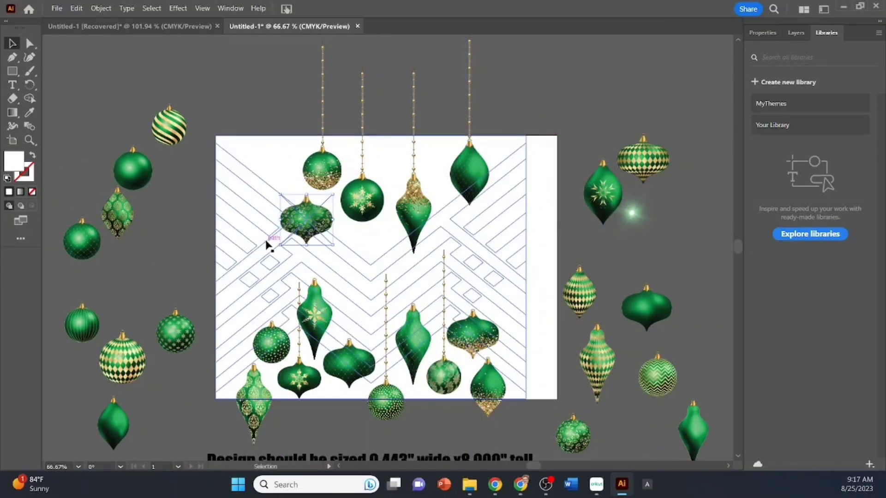
right_click(261, 96)
left_click(285, 130)
left_click_drag(389, 255, 308, 150)
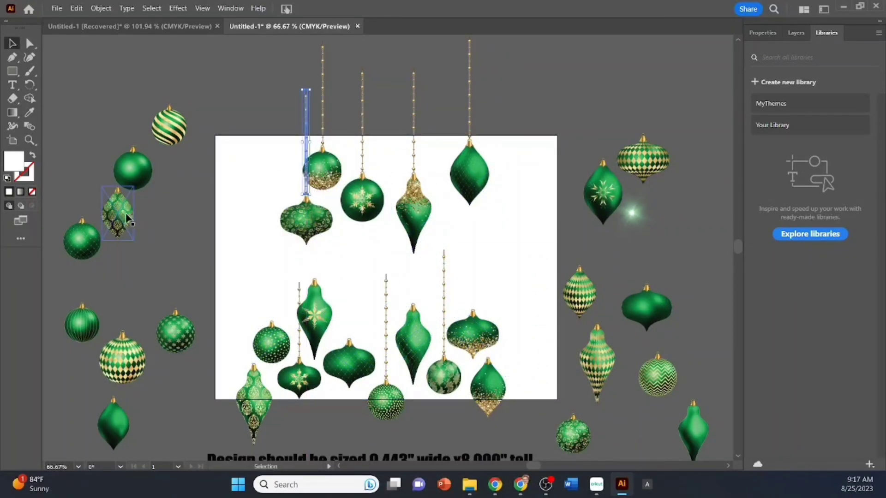
Step: Add the damask pointed ornament and ribbed ball at the artboard's upper edge, and hang the plain squat ornament from a bead strand
left_click_drag(127, 219, 516, 128)
left_click(515, 166)
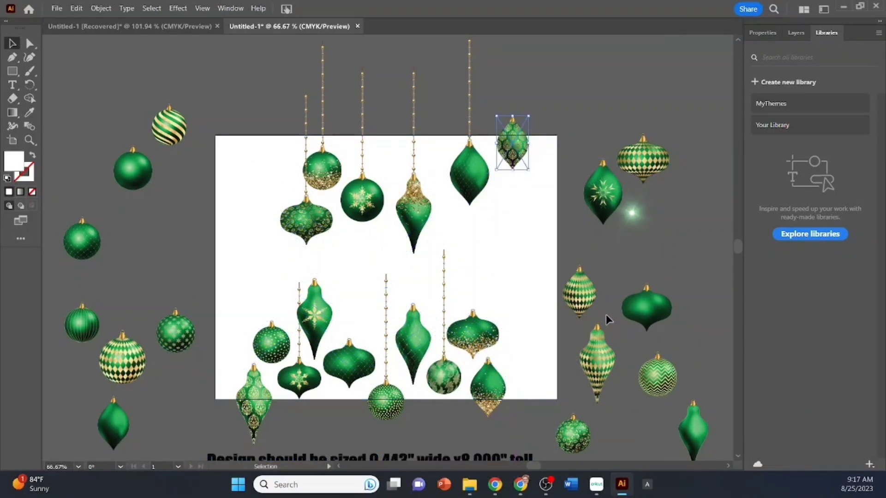
left_click_drag(647, 308, 282, 174)
left_click_drag(375, 283, 277, 119)
left_click_drag(84, 336, 439, 164)
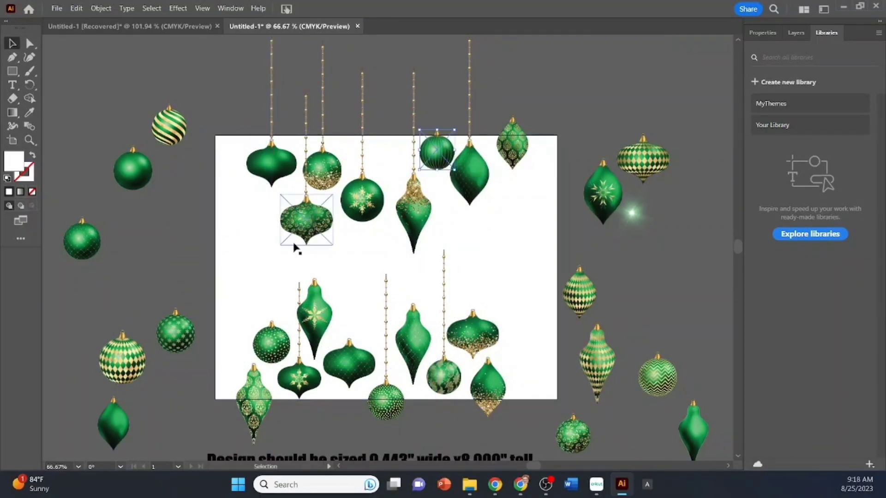
Step: Place the plain tapered ornament at the artboard's upper edge and the polka-dot ball over its upper-left corner
left_click_drag(181, 344, 144, 272)
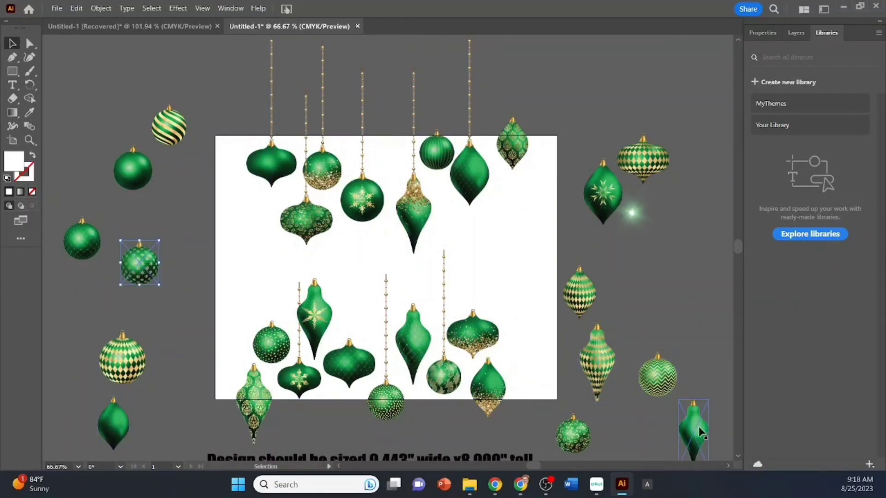
left_click_drag(700, 433, 396, 141)
left_click_drag(145, 263, 233, 144)
left_click(506, 206)
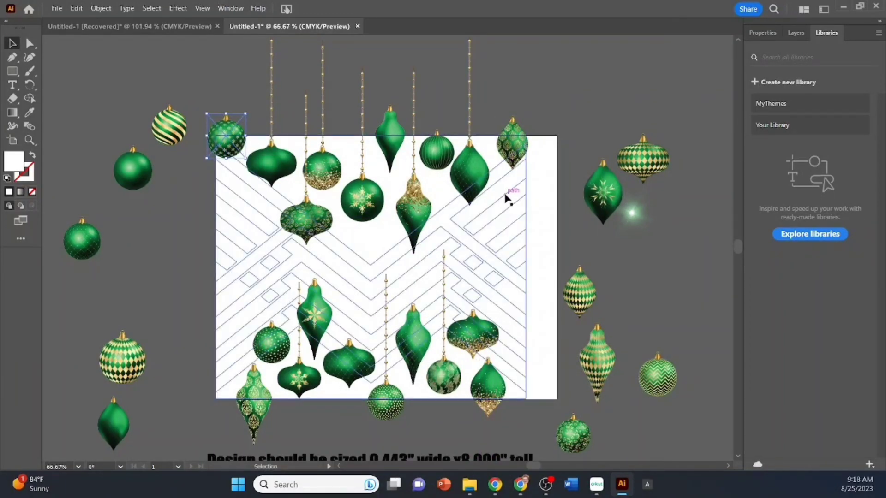
Step: Place the snowflake pointed ornament below the snowflake ball and hang it from a pasted bead strand
left_click_drag(607, 198, 384, 259)
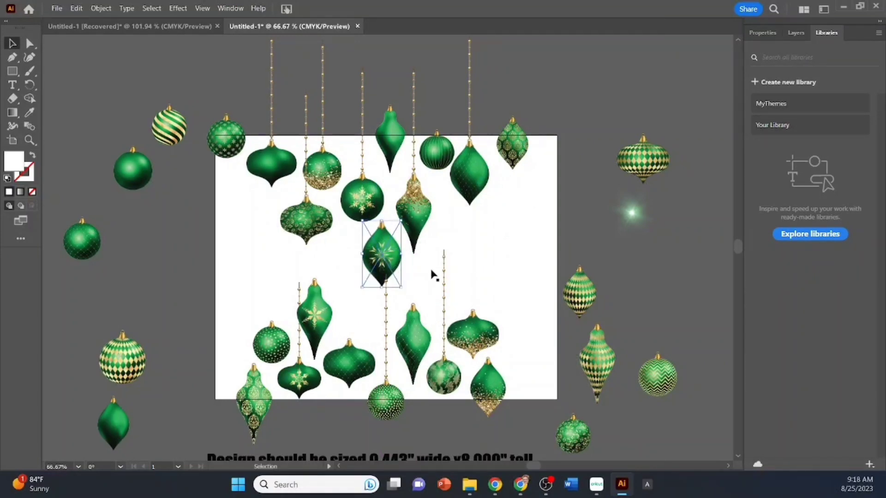
right_click(381, 51)
left_click(414, 81)
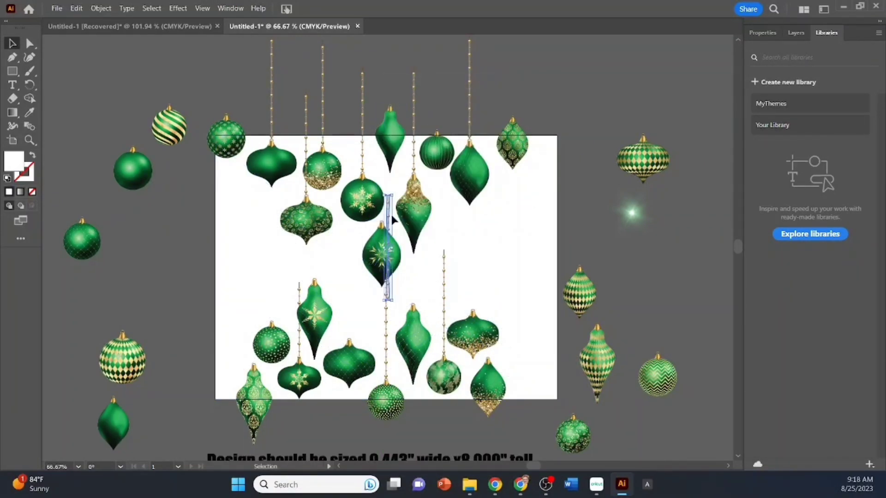
left_click_drag(396, 216, 391, 143)
left_click(688, 272)
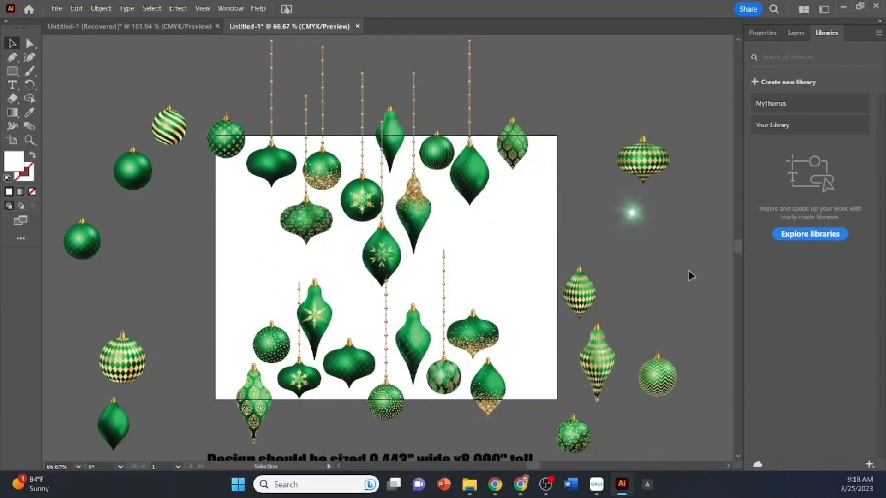
Step: Add the plain pointed ornament and the small patterned ball along the upper edge, and delete the unused ornaments outside the artboard
left_click(284, 271)
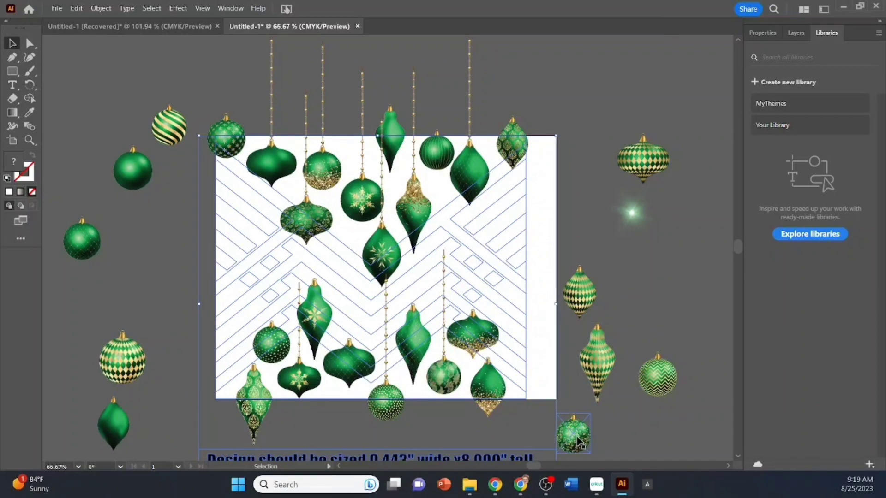
key("Delete")
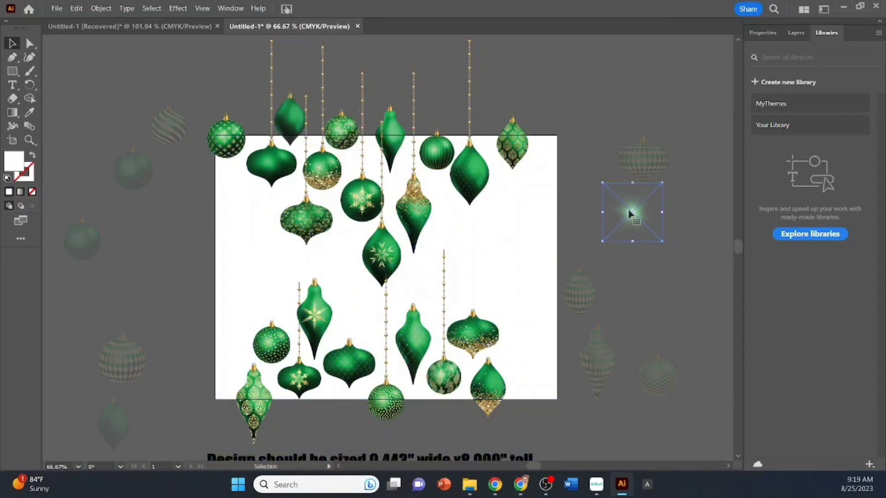
Step: Bring the light glow image to the front and place it on the dark pointed ornament near the artboard's upper right
right_click(631, 213)
mouse_move(680, 362)
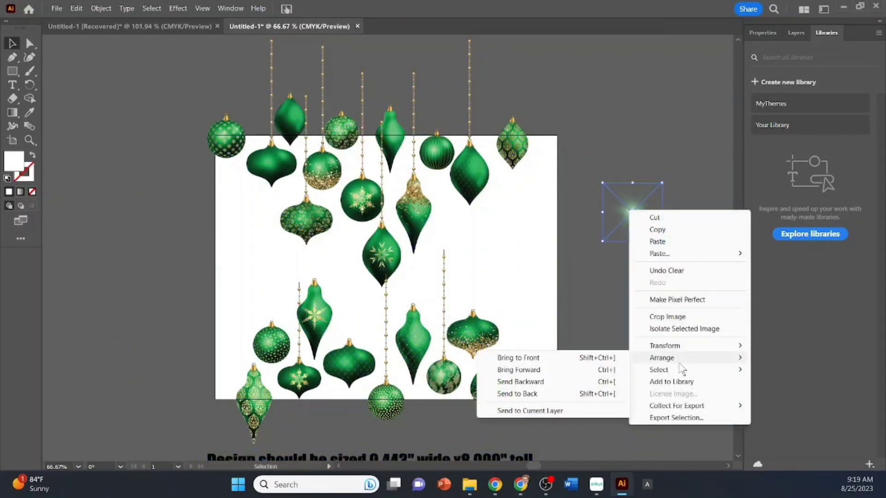
left_click(558, 359)
left_click_drag(643, 215, 476, 155)
left_click(653, 215)
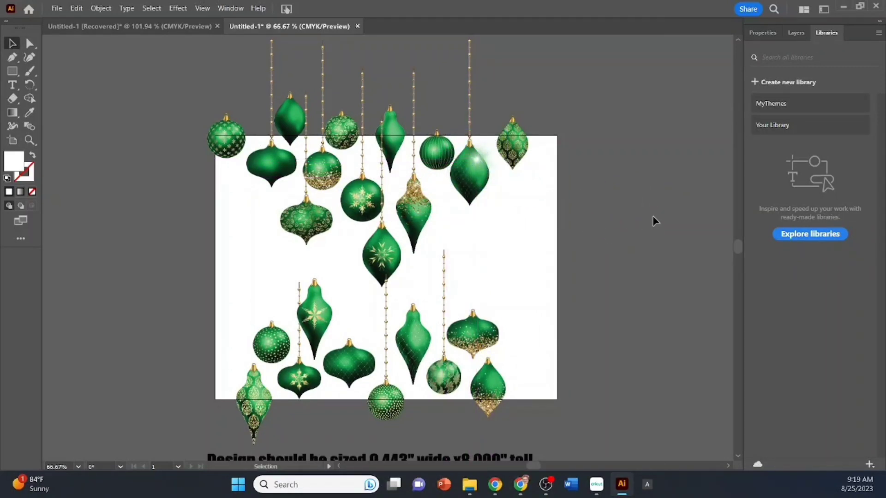
Step: Copy the light glow and place a pasted copy on the plain squat ornament near the artboard's upper left
right_click(480, 162)
left_click(480, 162)
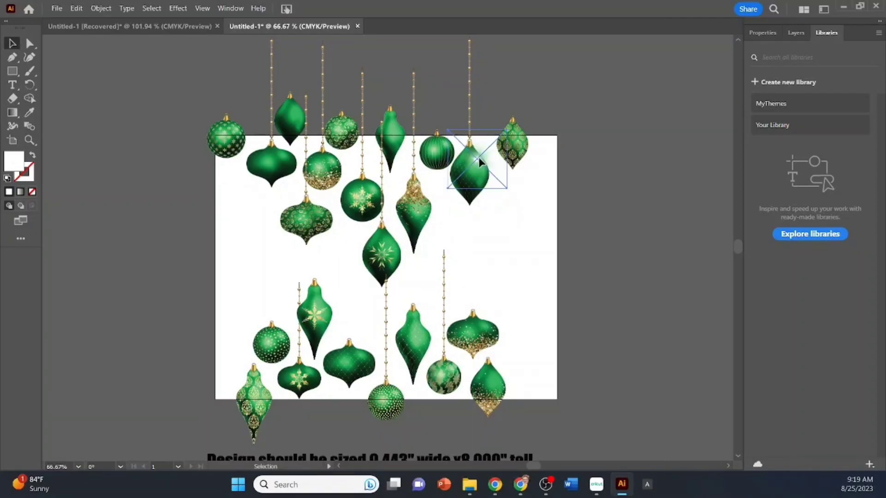
right_click(479, 160)
left_click(506, 179)
right_click(608, 154)
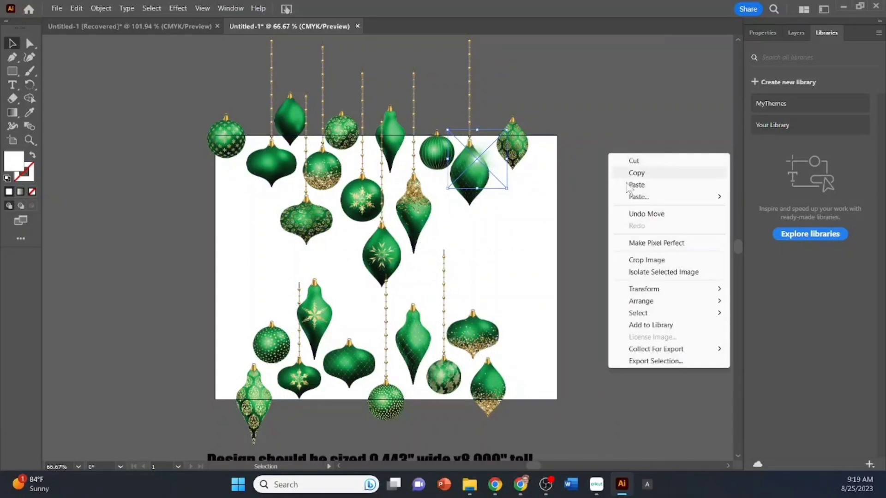
left_click(633, 185)
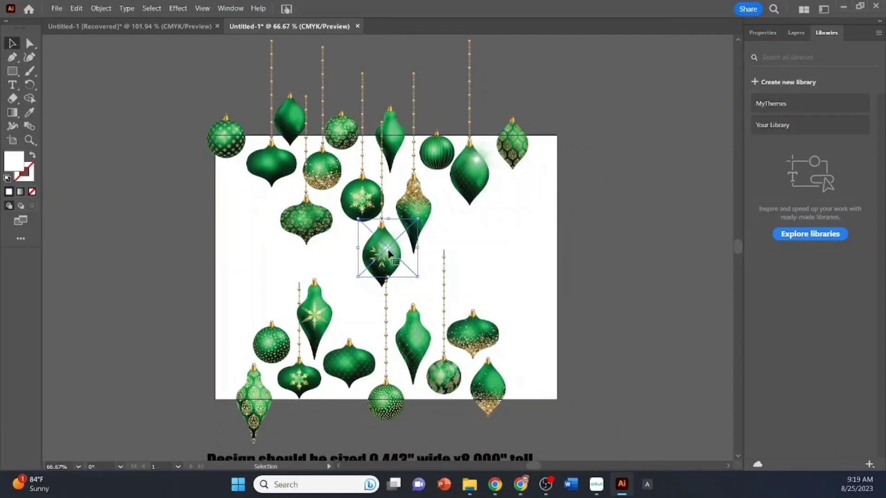
left_click_drag(388, 253, 275, 158)
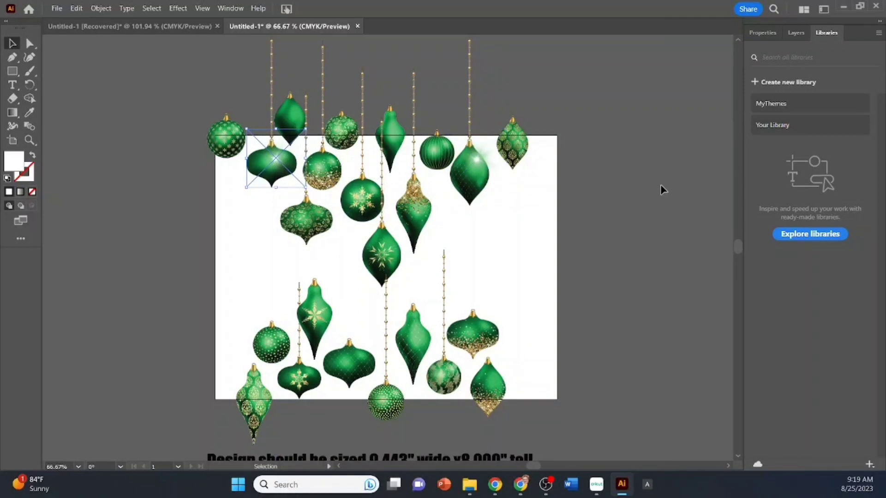
Step: Paste another light glow and place it on the glitter-tipped pointed ornament at the artboard's lower right
right_click(658, 188)
left_click(684, 215)
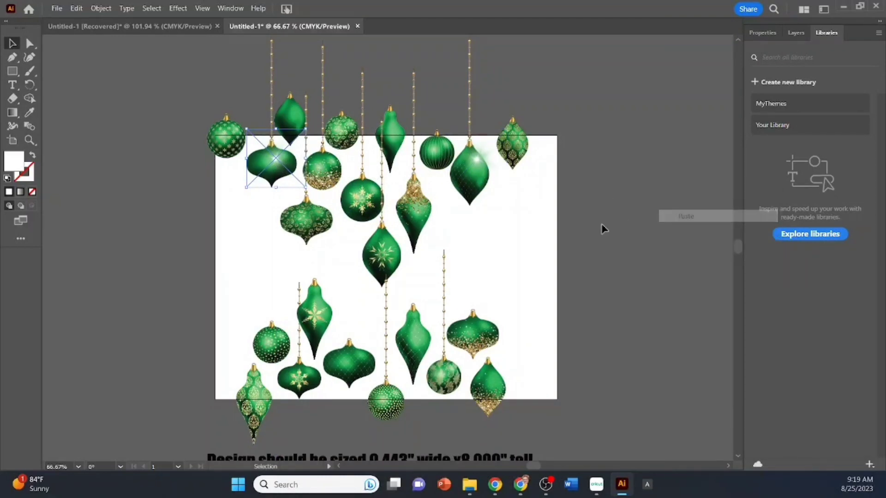
left_click_drag(386, 253, 481, 326)
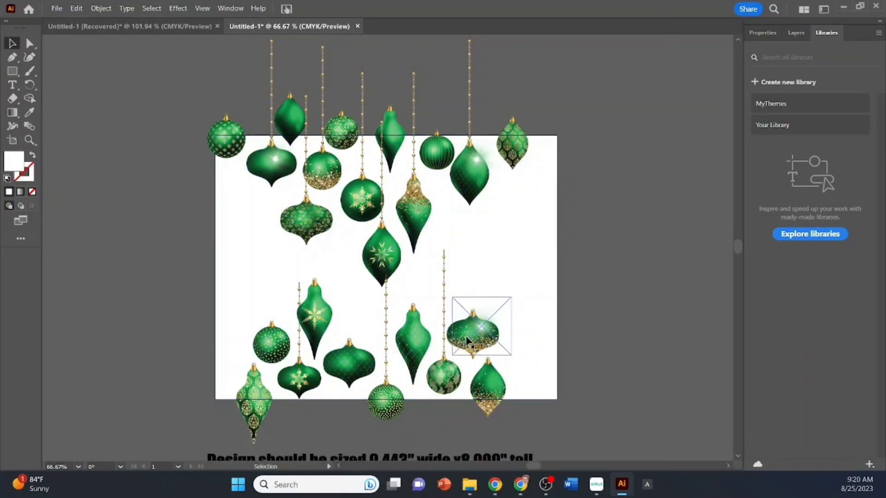
left_click_drag(483, 331, 501, 383)
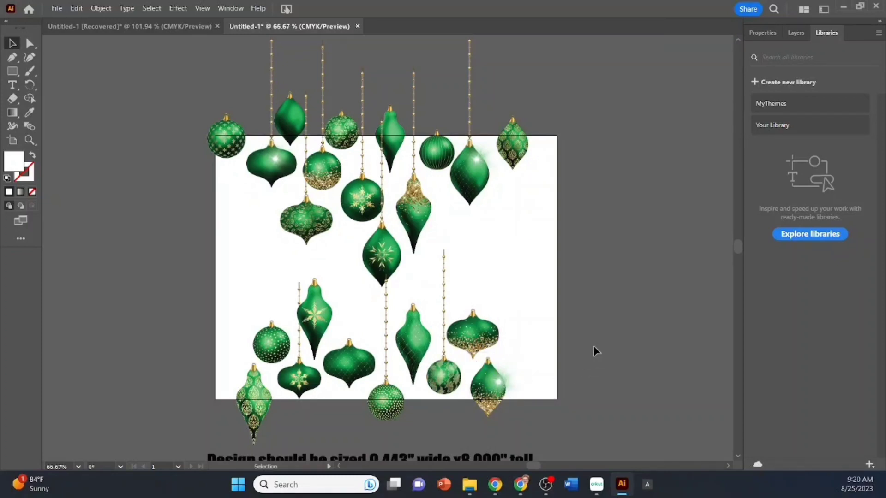
left_click(534, 351)
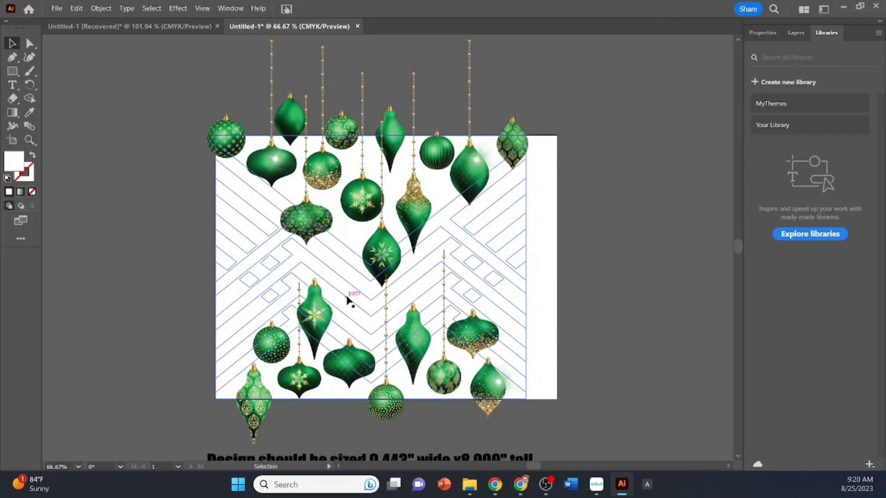
Step: Paste one more light glow and place it on the damask tapered ornament at the artboard's lower left
right_click(665, 276)
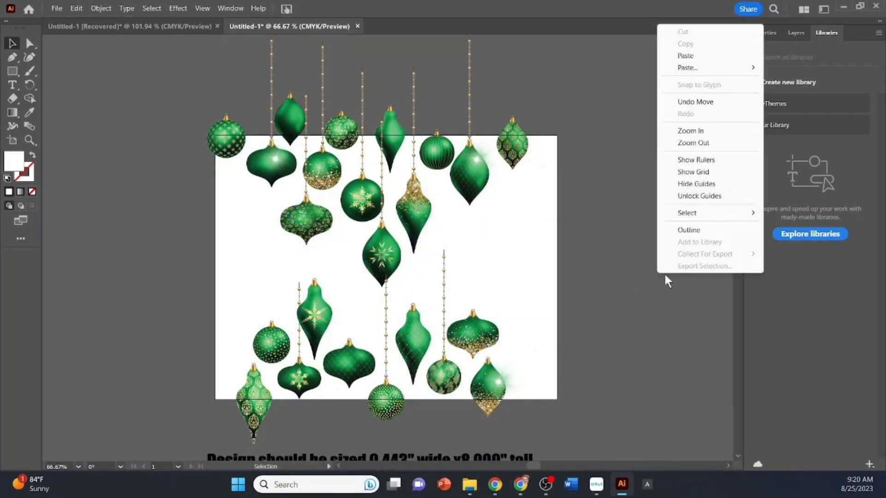
left_click(687, 56)
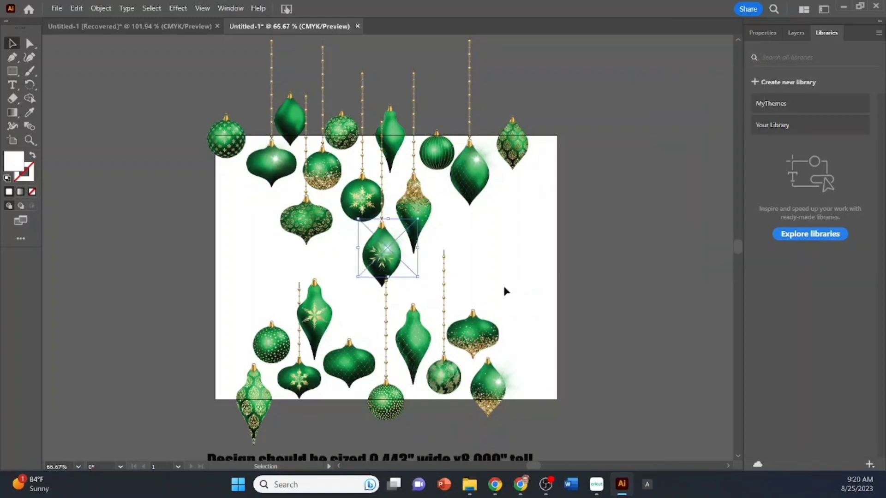
left_click_drag(408, 264, 268, 393)
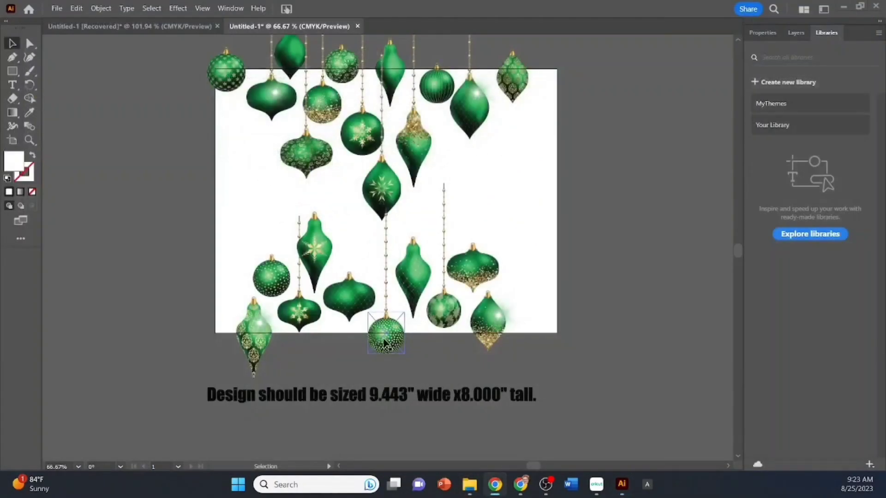
Step: Start placing an image, browse to the Red&Gold Christmas folder in Christmas Collection 2018 PNG, and show extra large icons
left_click(80, 9)
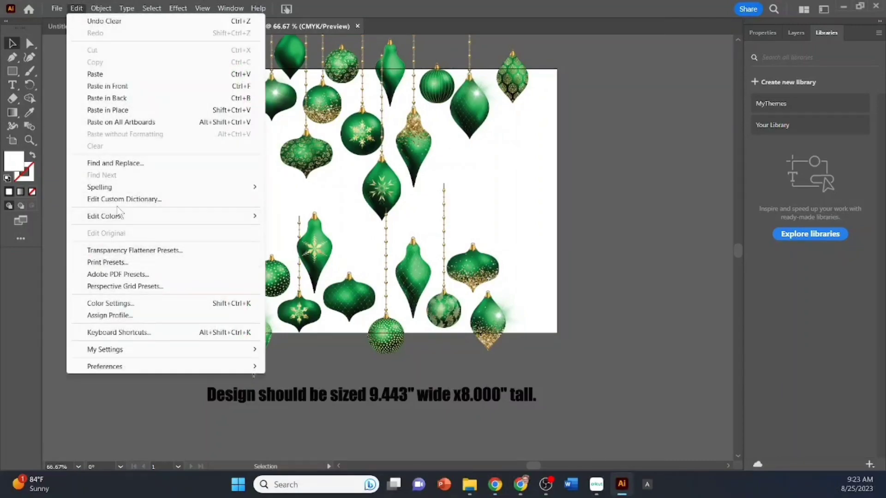
left_click(66, 7)
left_click(56, 9)
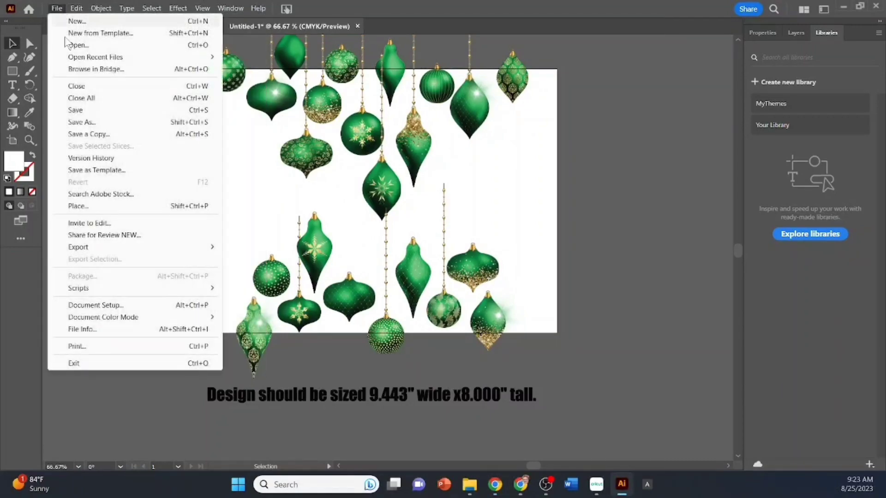
left_click(77, 205)
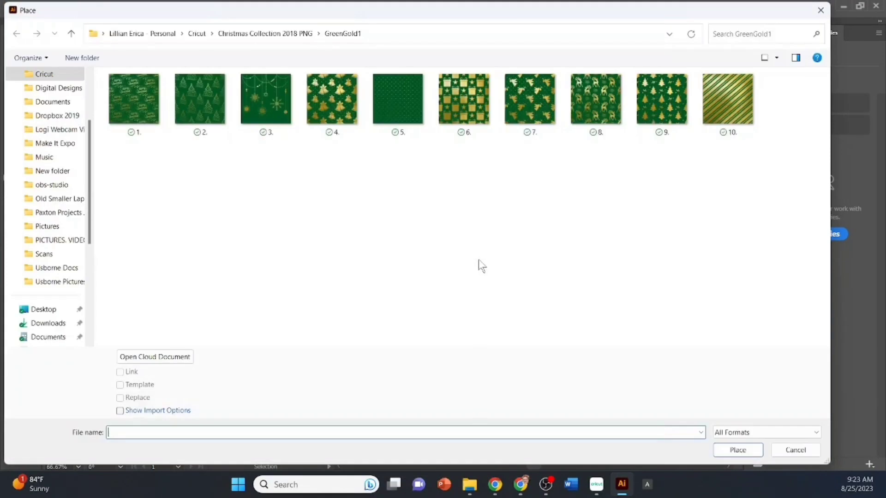
left_click(299, 35)
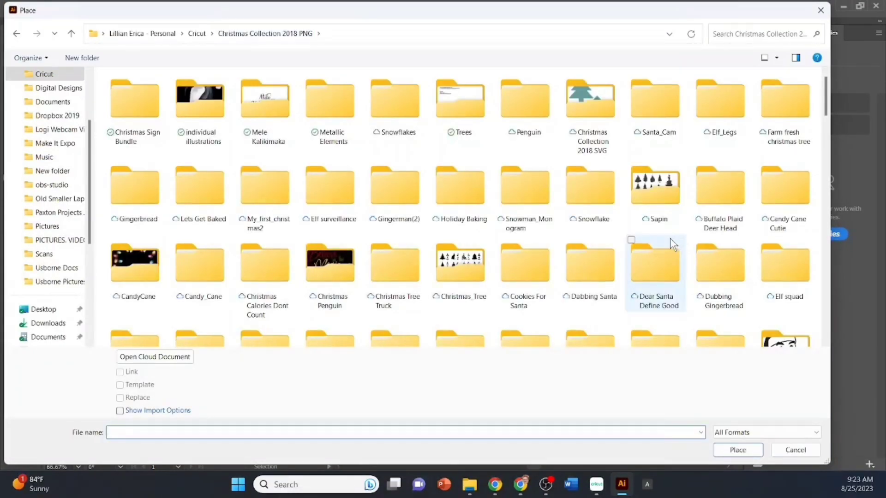
scroll(693, 262, "down", 8)
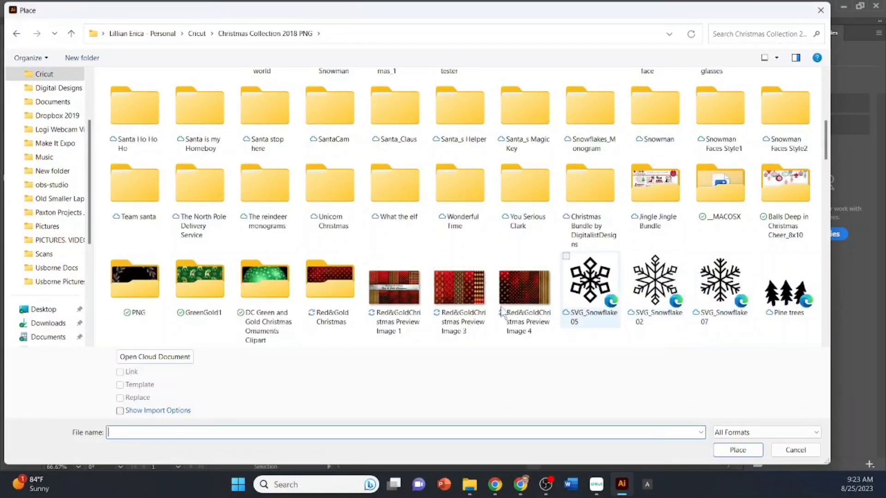
left_click(332, 281)
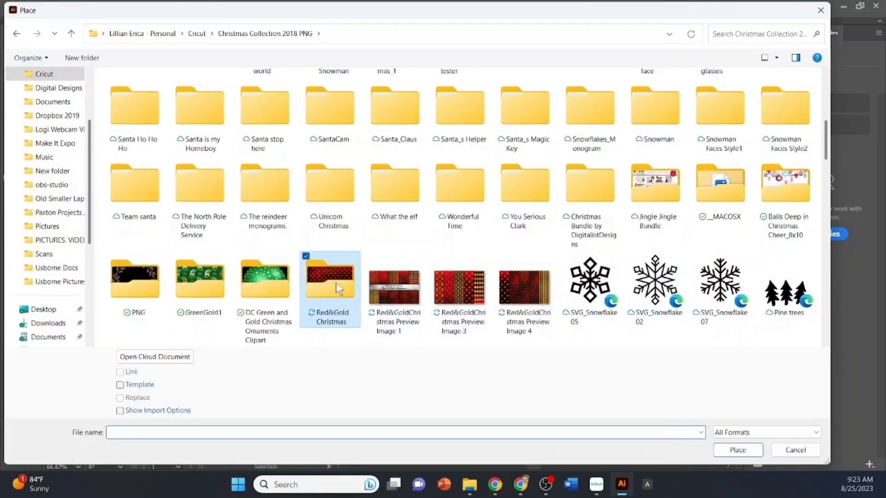
double_click(336, 283)
left_click(776, 57)
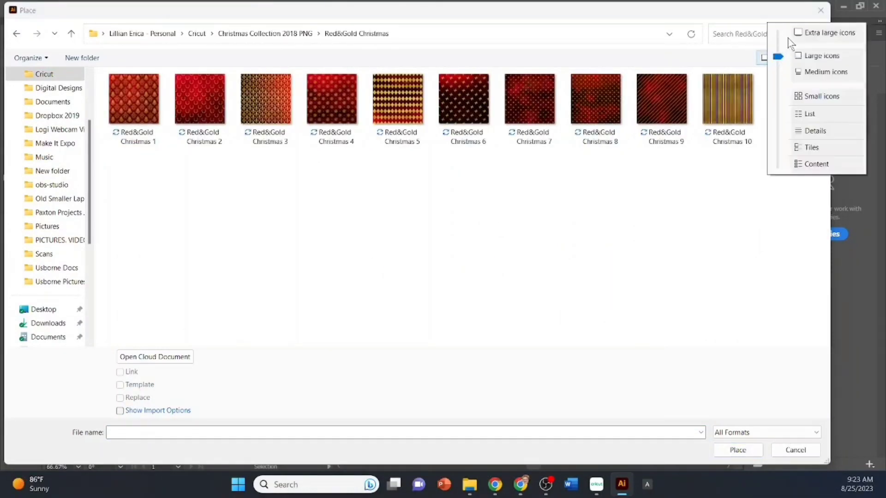
left_click(805, 33)
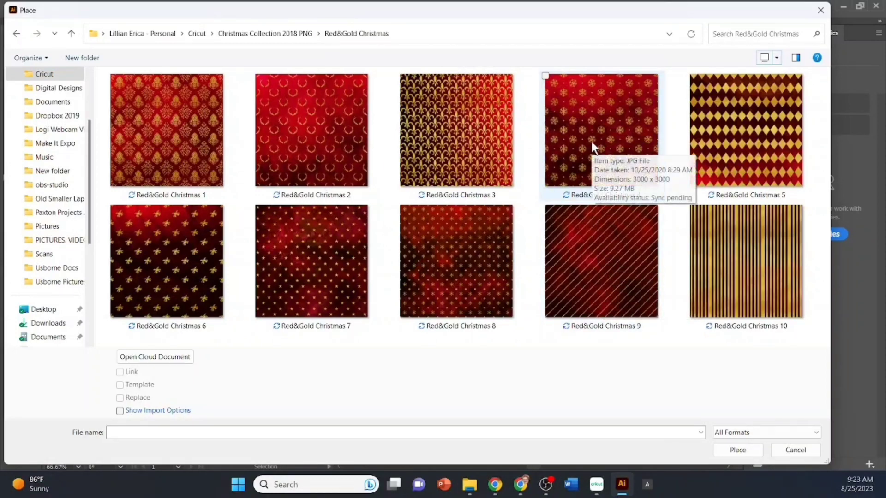
Step: Place the Red&Gold Christmas 8 pattern as a linked image over the artboard
left_click(468, 270)
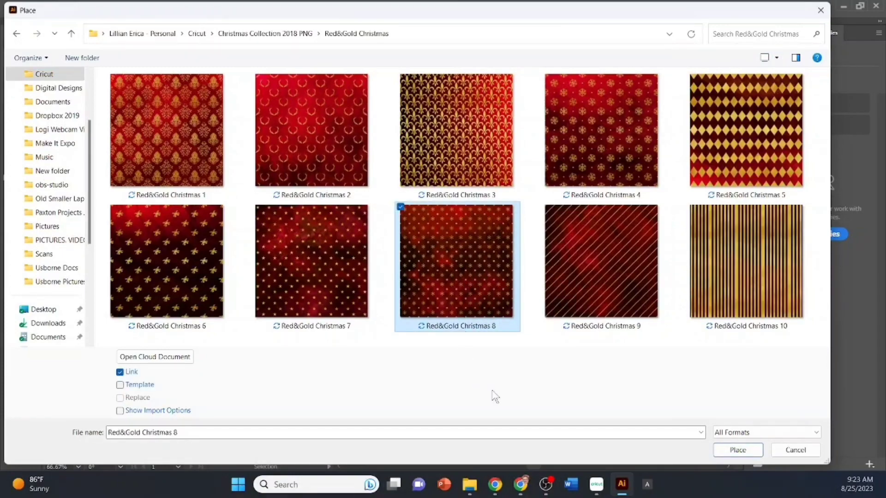
left_click(747, 449)
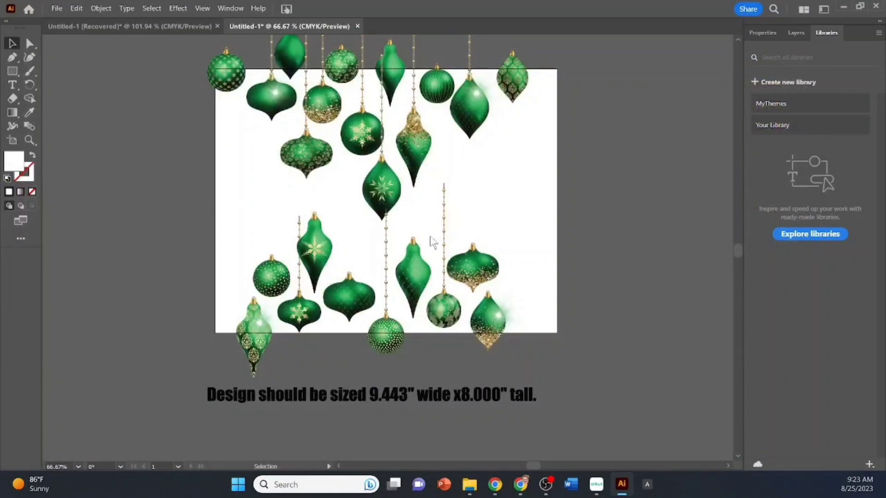
left_click(224, 127)
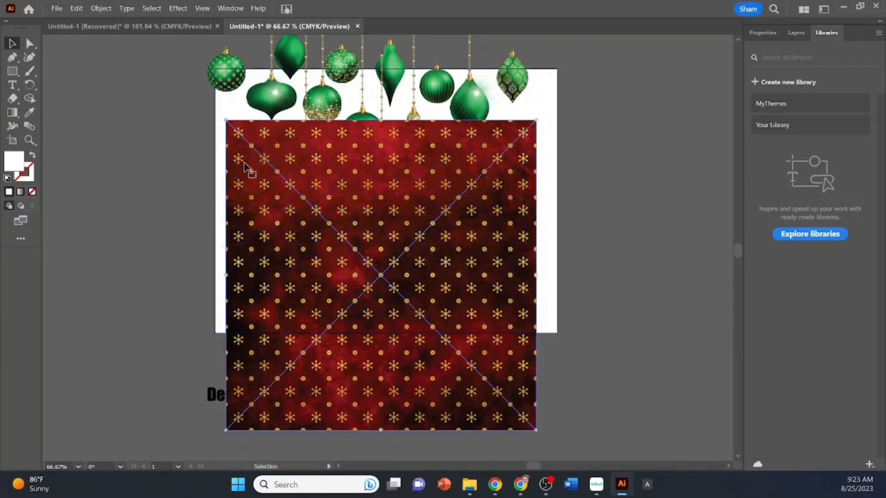
Step: Align the red pattern to the artboard's upper-left corner, scale it to the artboard's full width, and send it to the back
left_click_drag(371, 314, 360, 262)
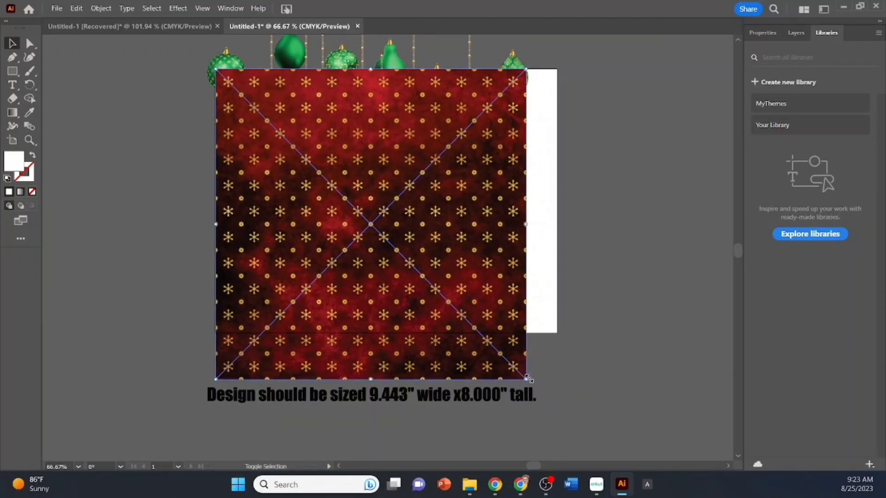
left_click_drag(528, 379, 560, 413)
right_click(499, 240)
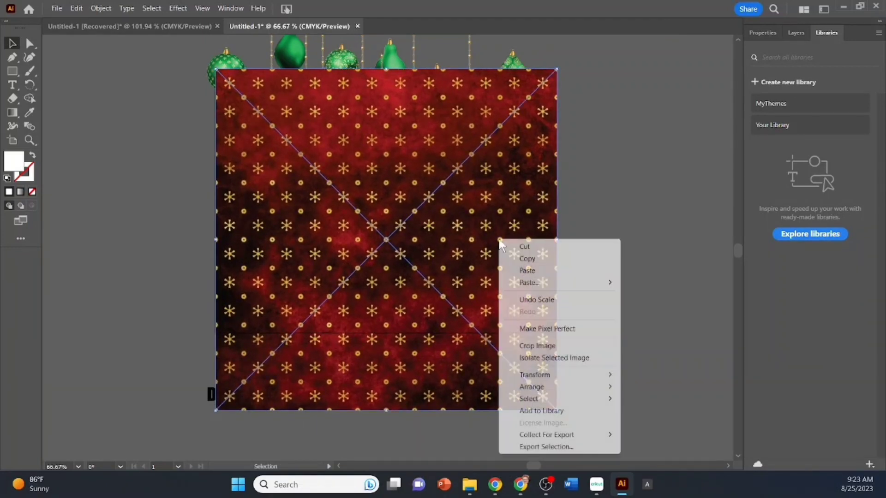
mouse_move(565, 388)
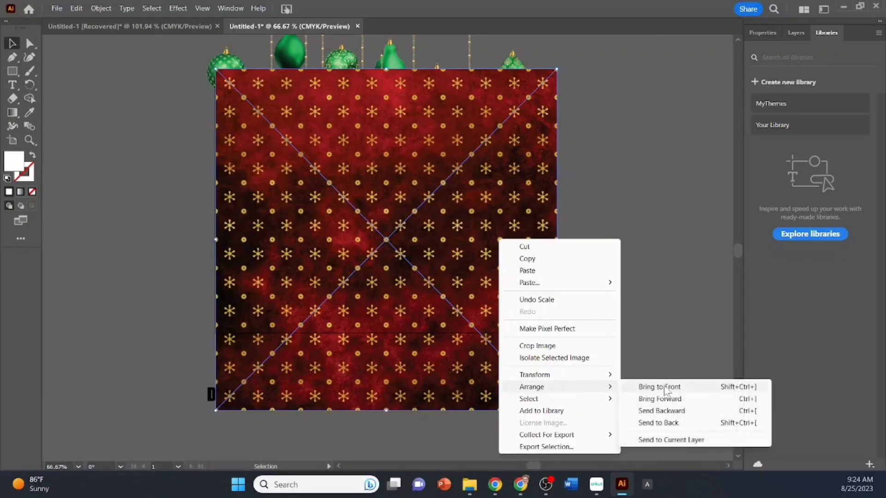
left_click(665, 422)
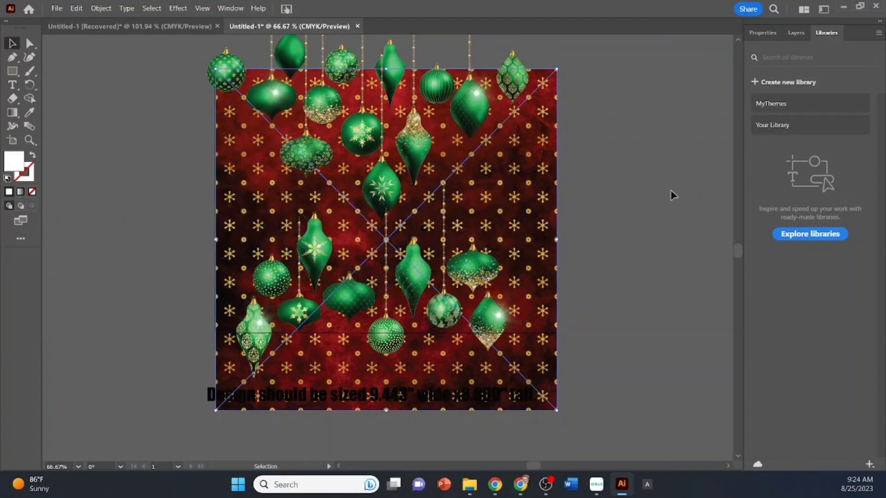
Step: Print one copy of the design on the HP OfficeJet 5200 series printer
left_click(56, 8)
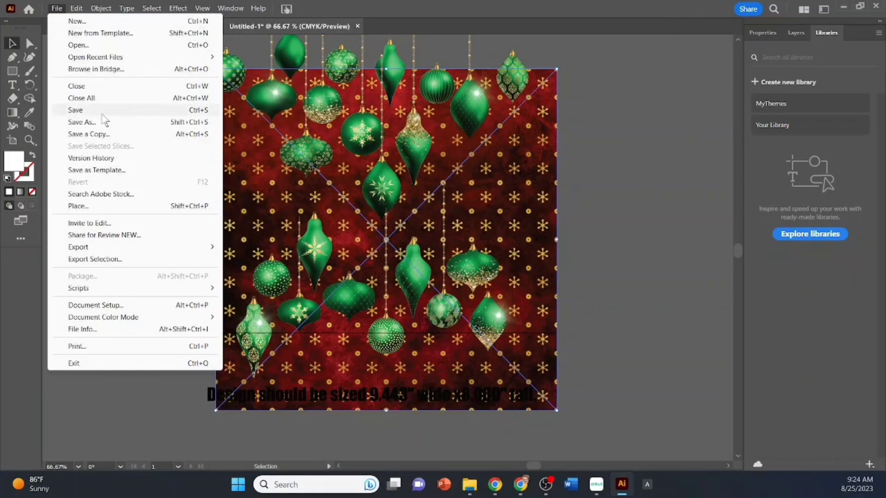
left_click(85, 349)
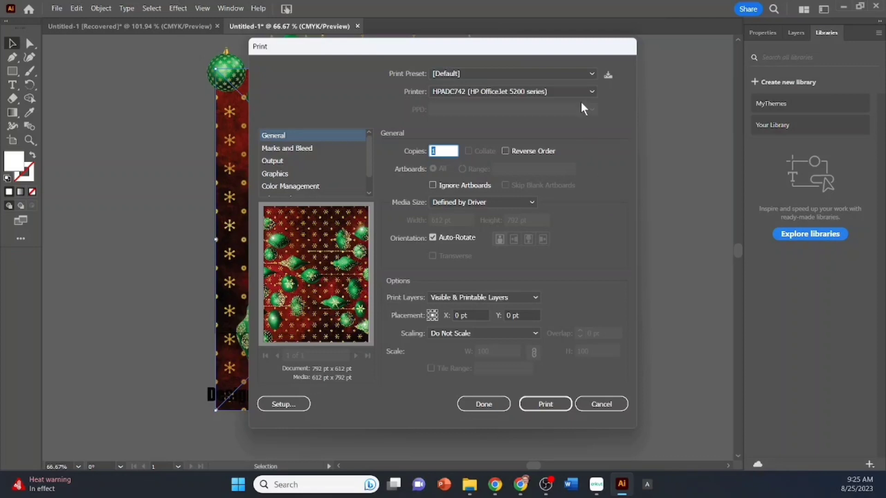
left_click(592, 91)
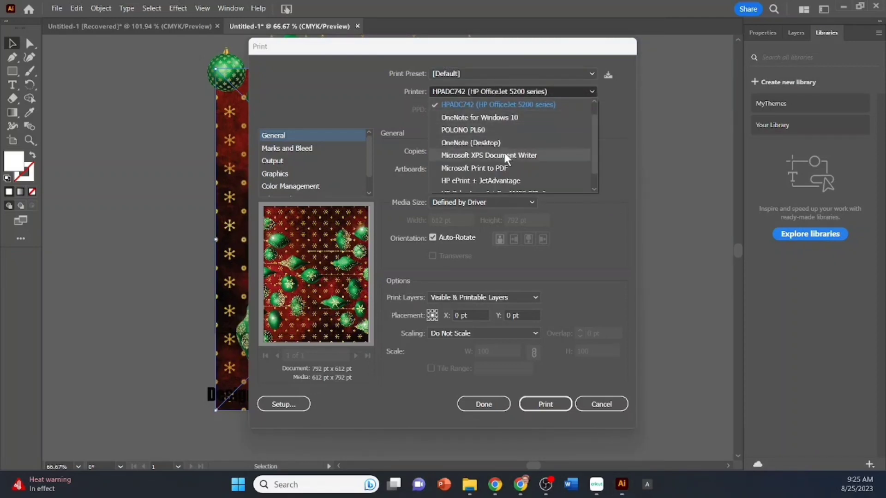
scroll(538, 134, "down", 1)
left_click(525, 174)
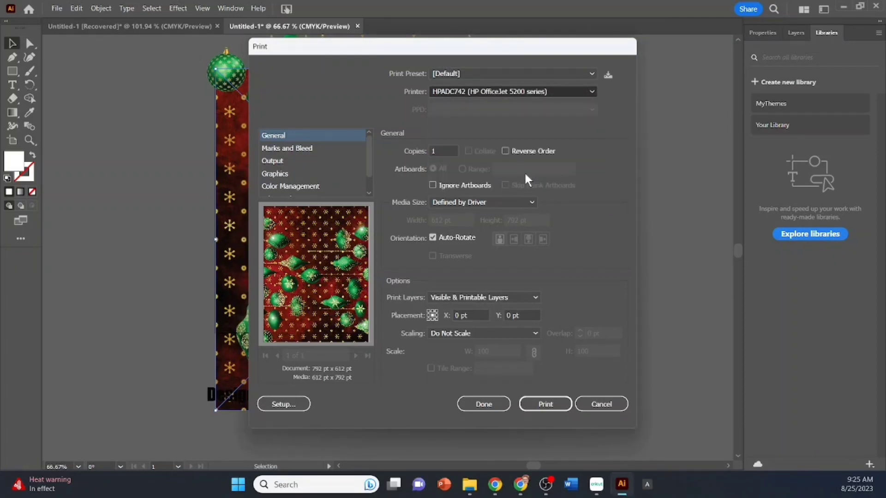
left_click(546, 404)
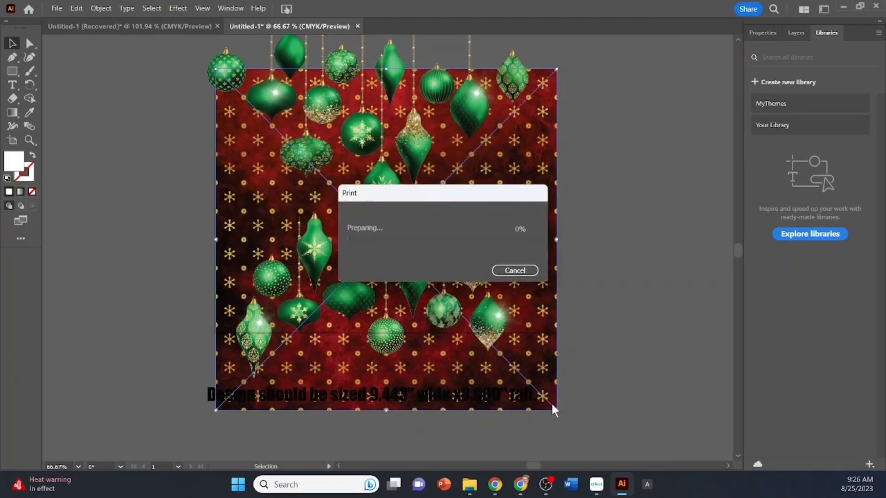